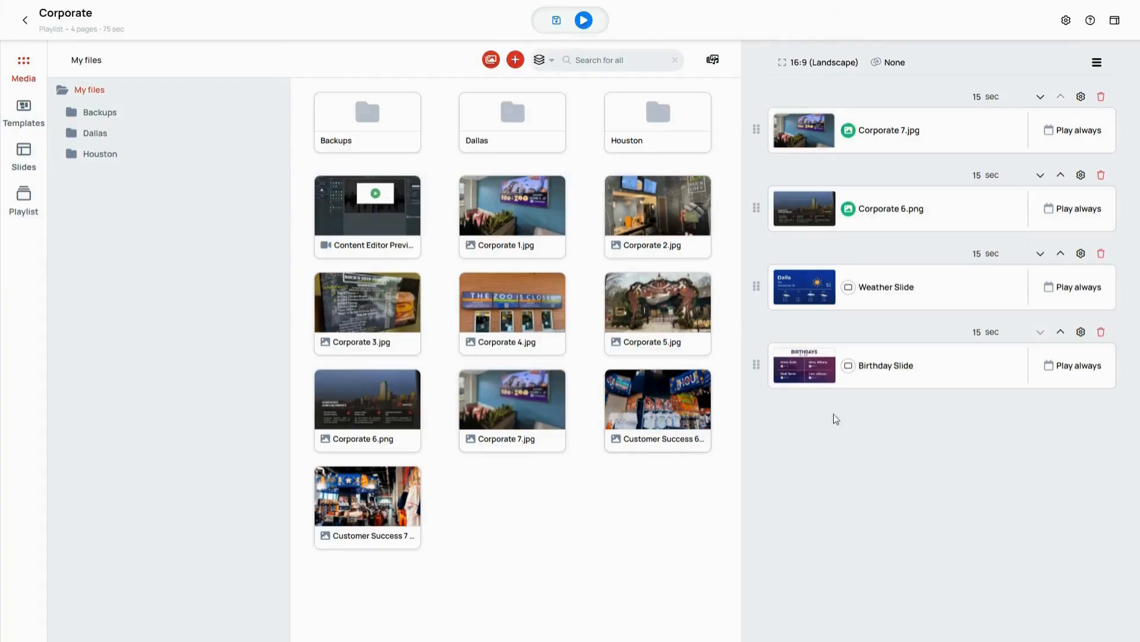
Step: Schedule the Birthday Slide with a start date of 12/01/2024 and an end date of 12/31/2024
mouse_move(1063, 369)
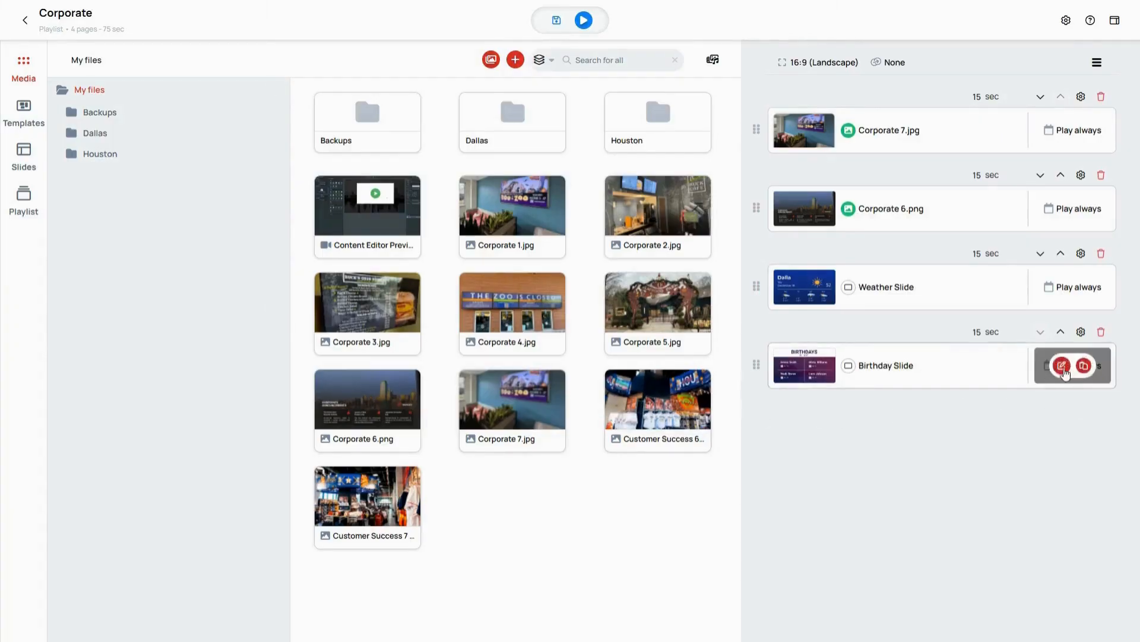
left_click(1062, 368)
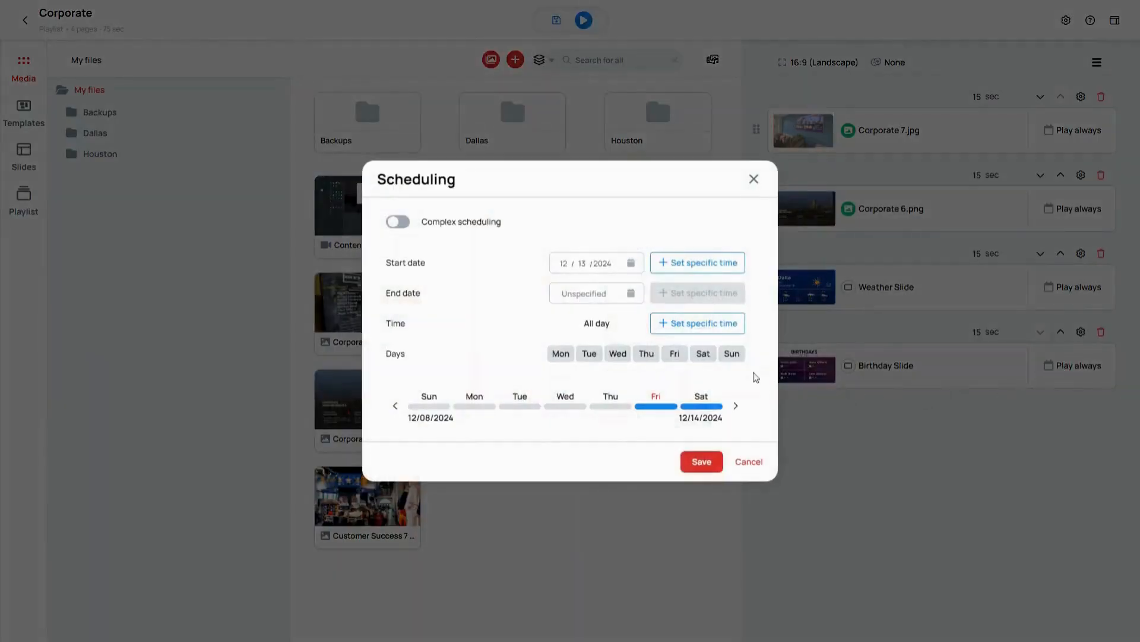
left_click(632, 265)
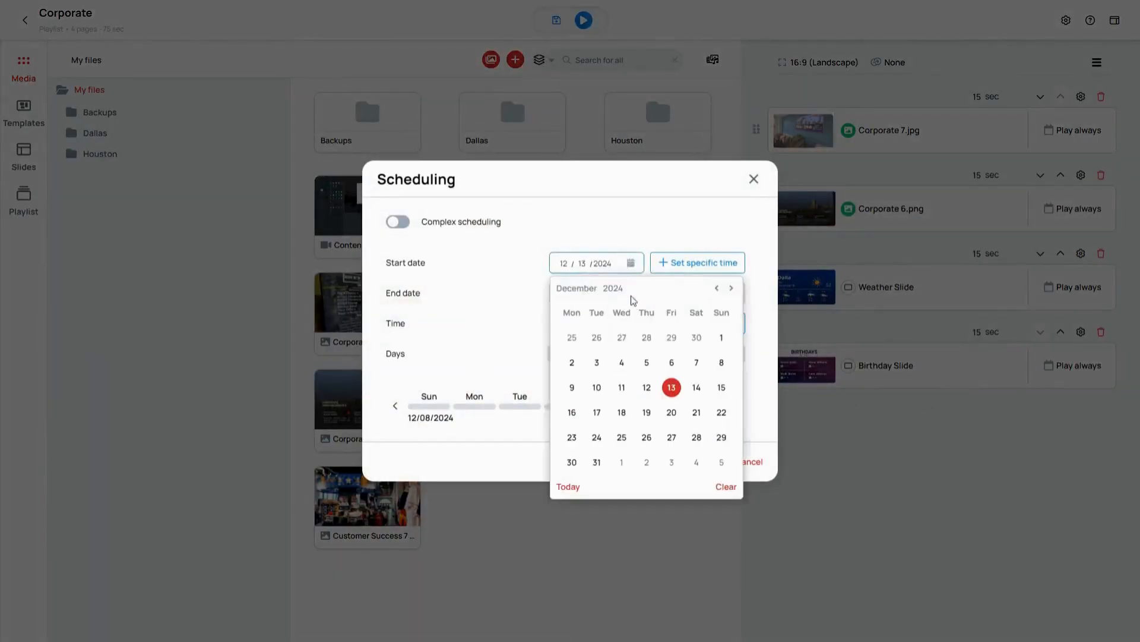
left_click(732, 288)
left_click(732, 288)
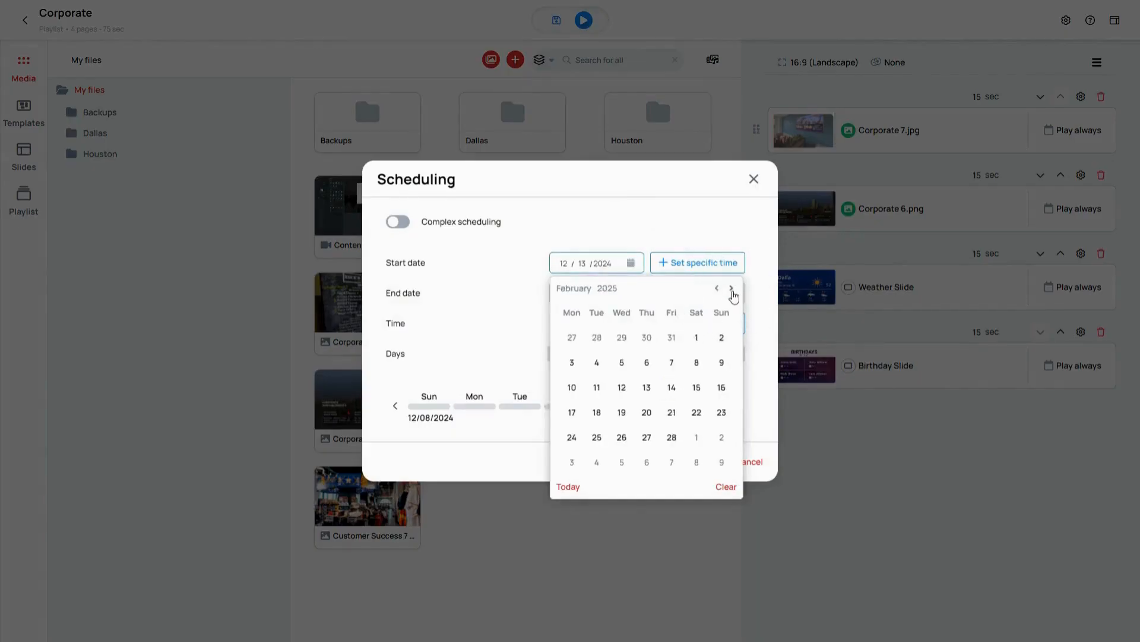
left_click(717, 289)
left_click(717, 289)
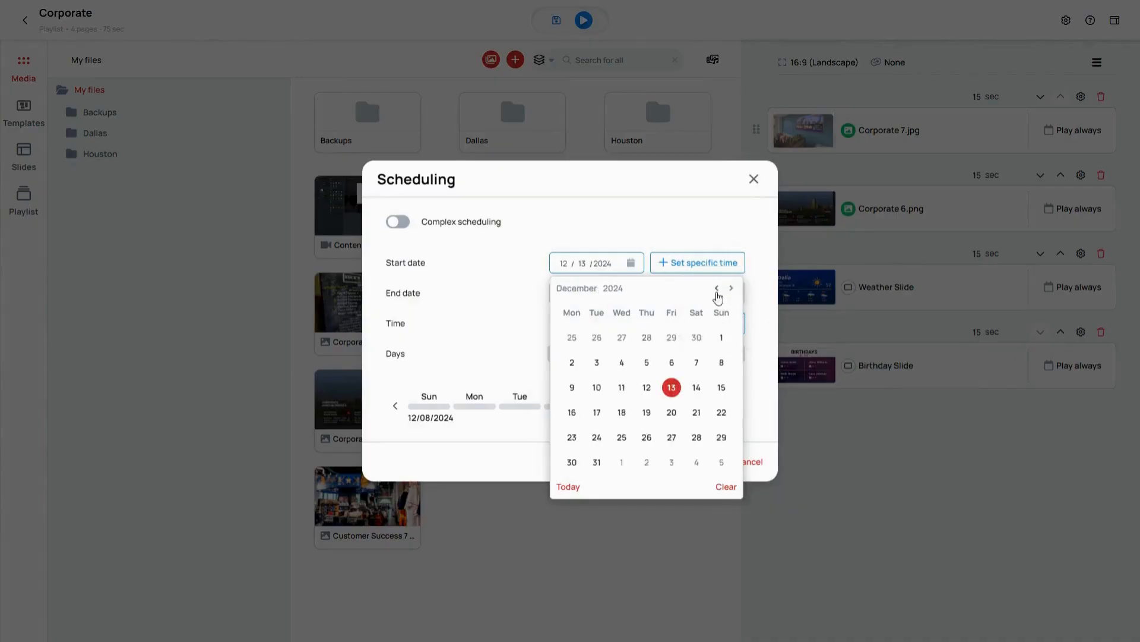
left_click(721, 339)
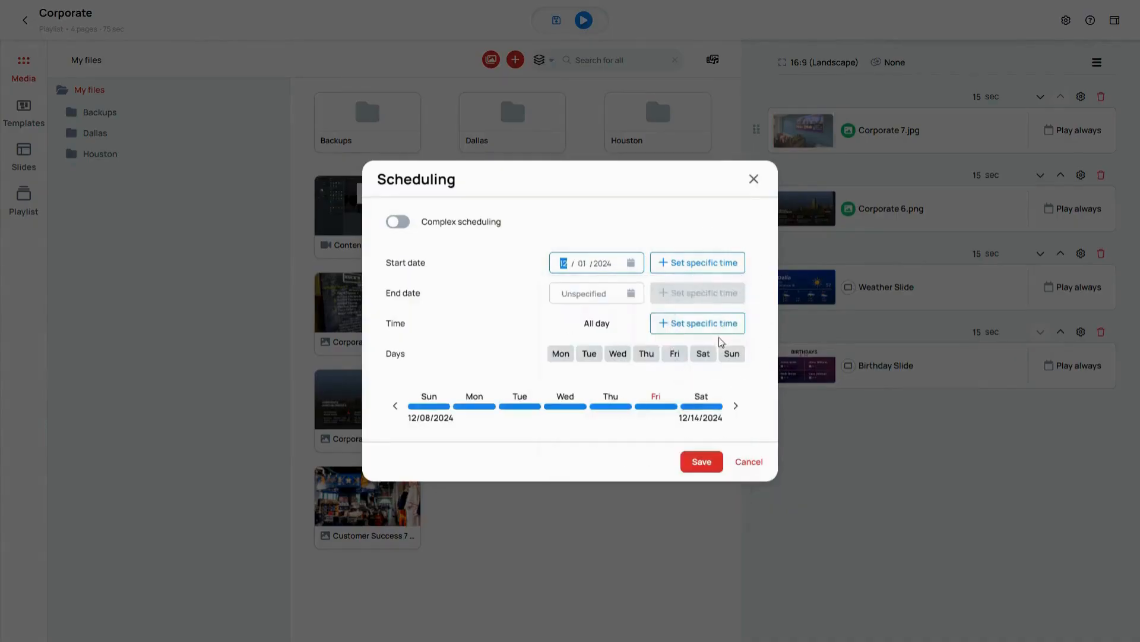
left_click(633, 299)
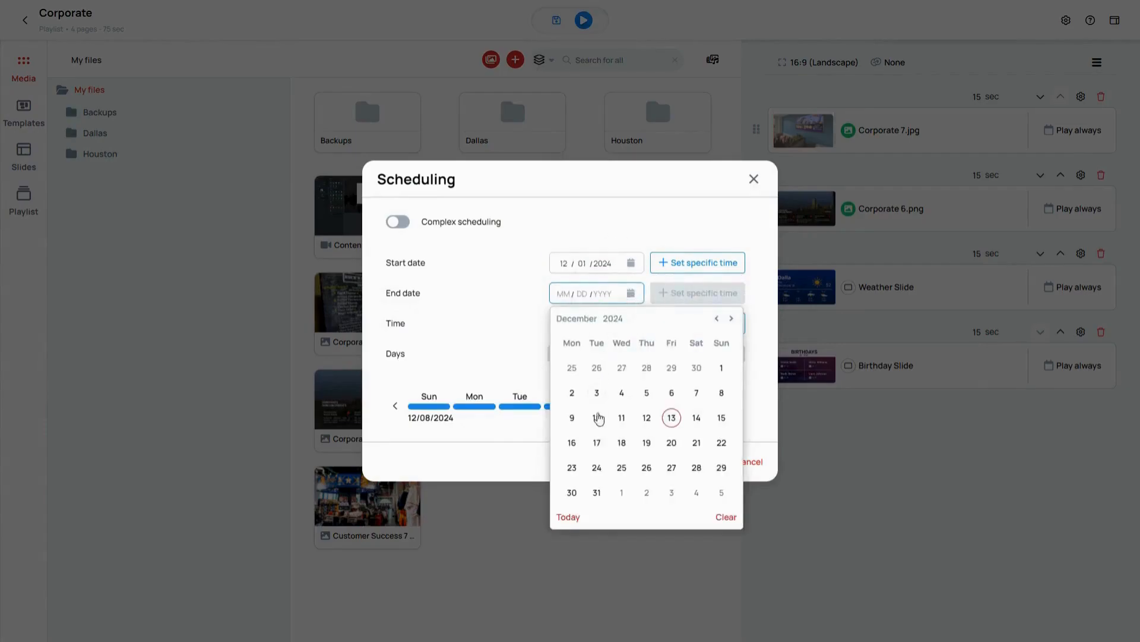
left_click(597, 492)
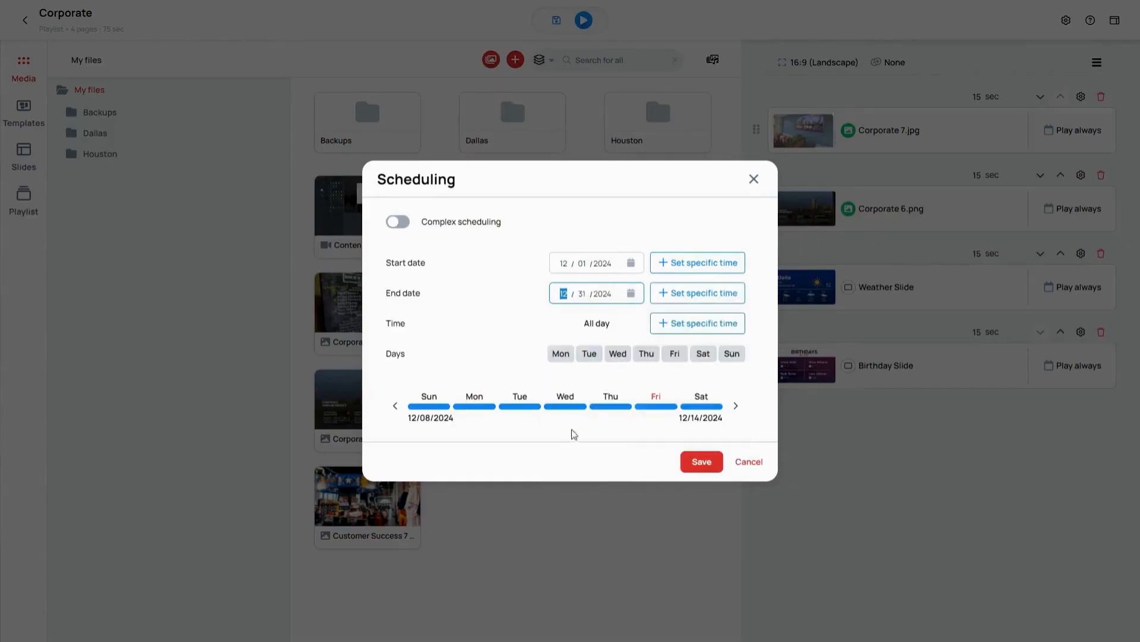
left_click(561, 359)
left_click(588, 359)
left_click(589, 358)
left_click(560, 356)
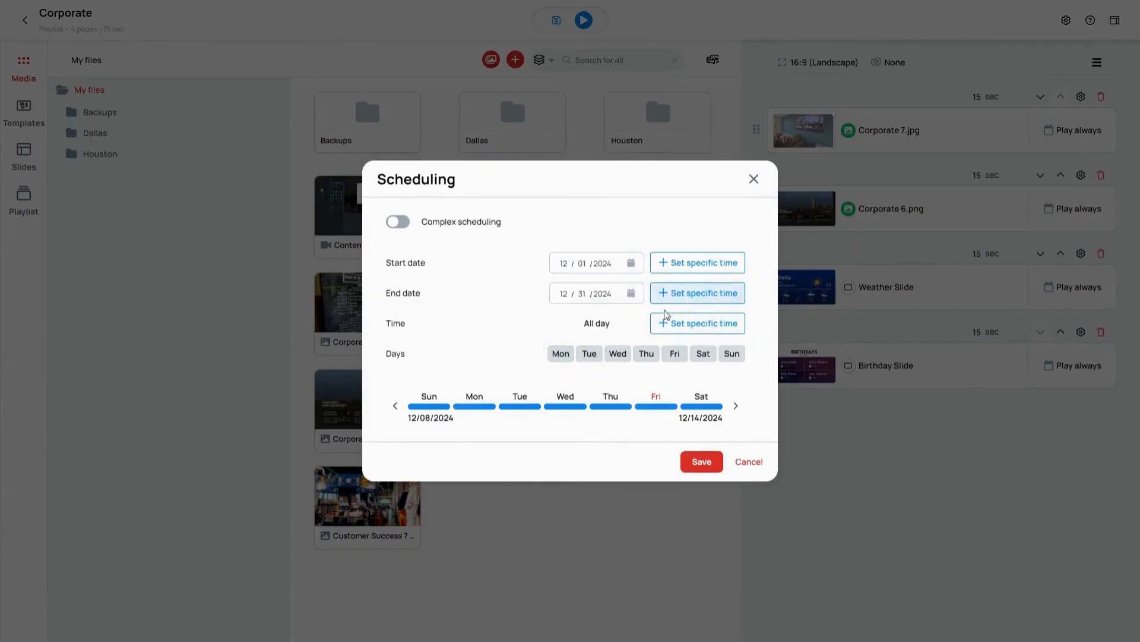
Step: Save the Birthday Slide's schedule and copy that scheduling onto Corporate 7.jpg
left_click(695, 462)
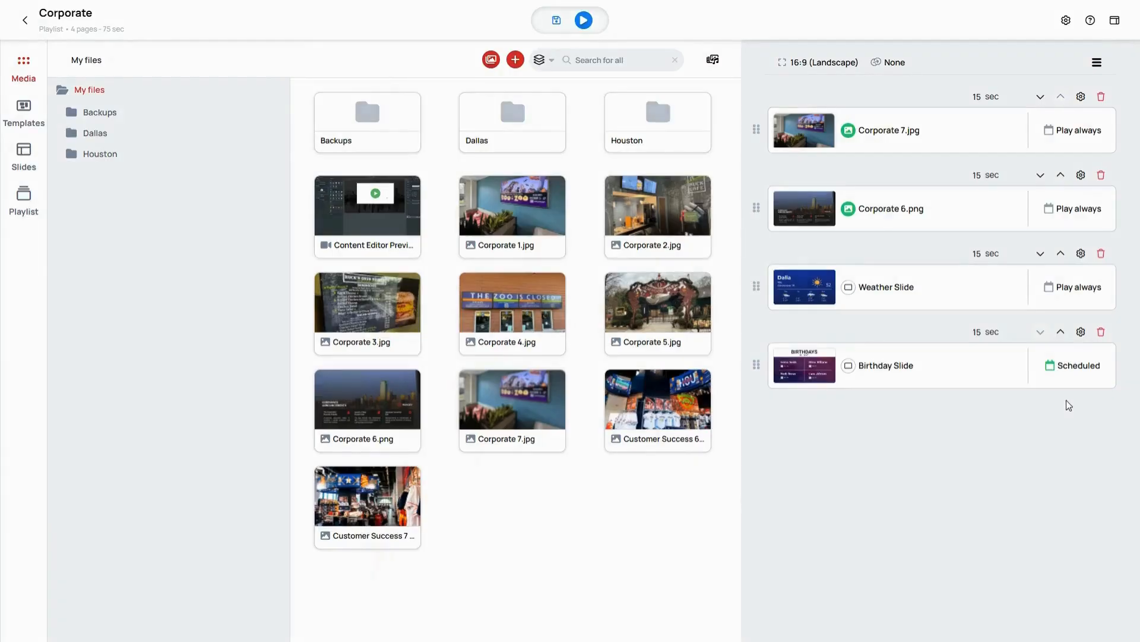
mouse_move(1064, 377)
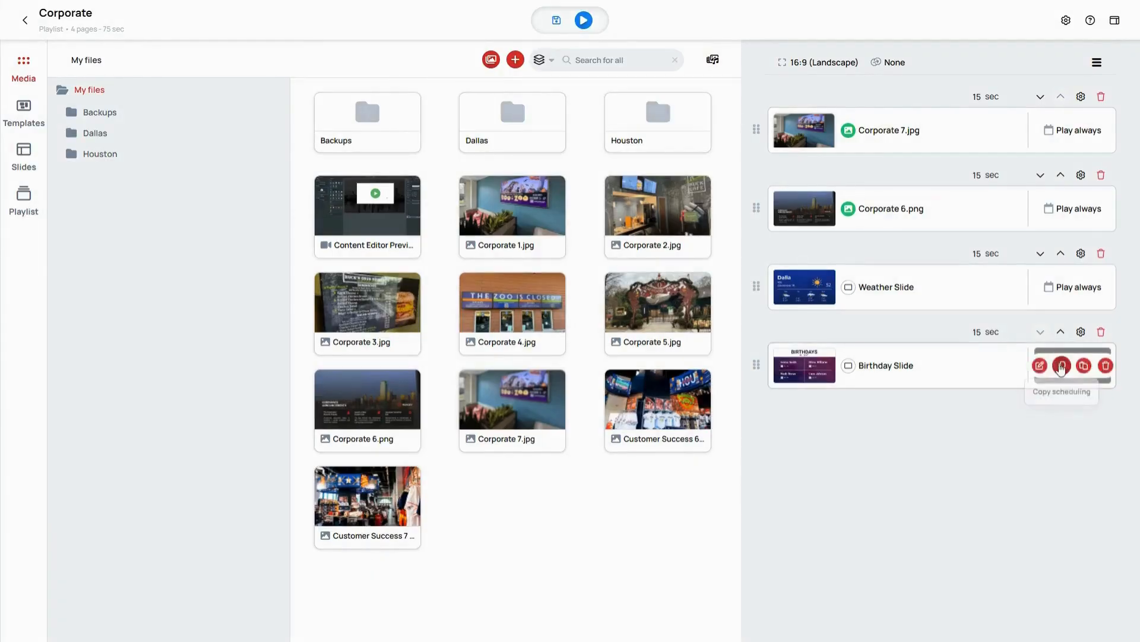
left_click(1061, 367)
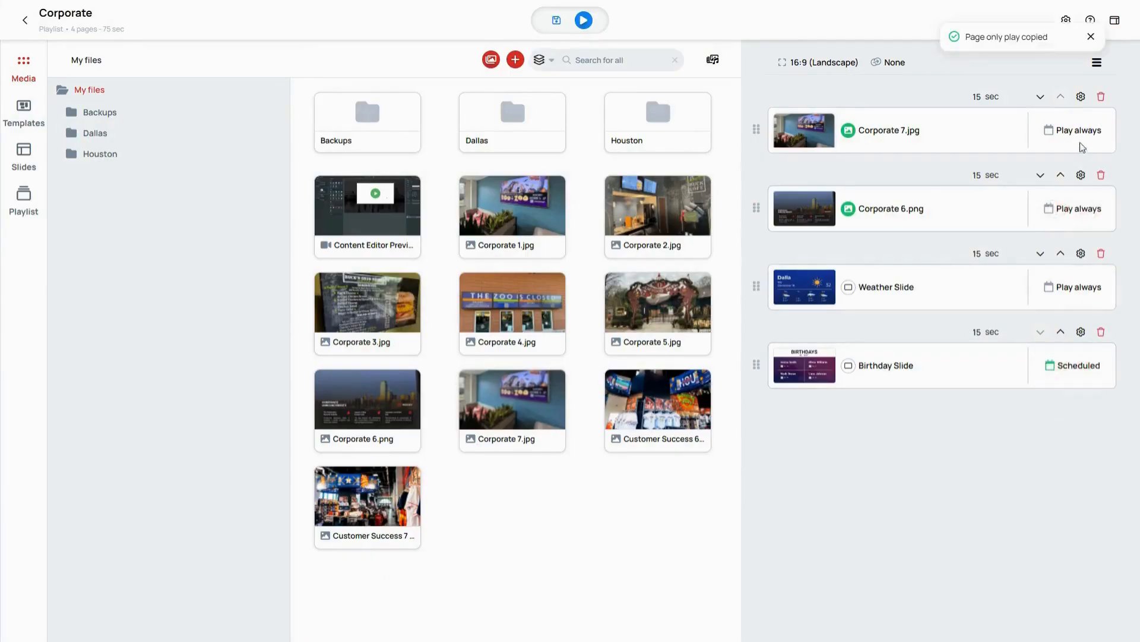
mouse_move(1079, 141)
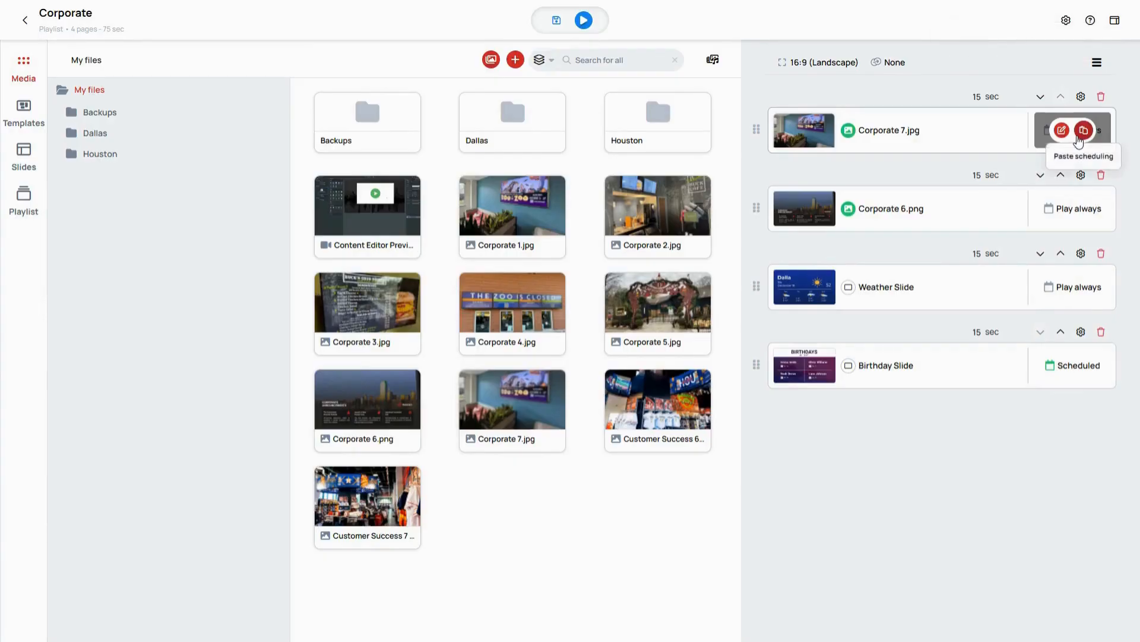
left_click(1078, 137)
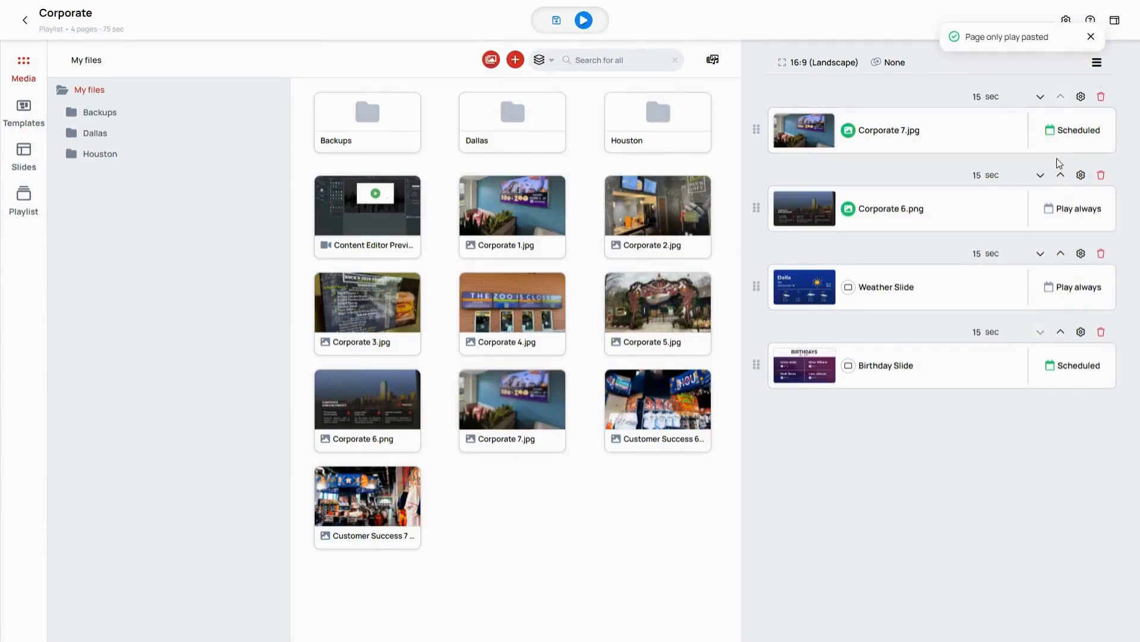
Step: Edit the scheduling of Corporate 7.jpg and set its end date to 12/19/2024
mouse_move(1064, 142)
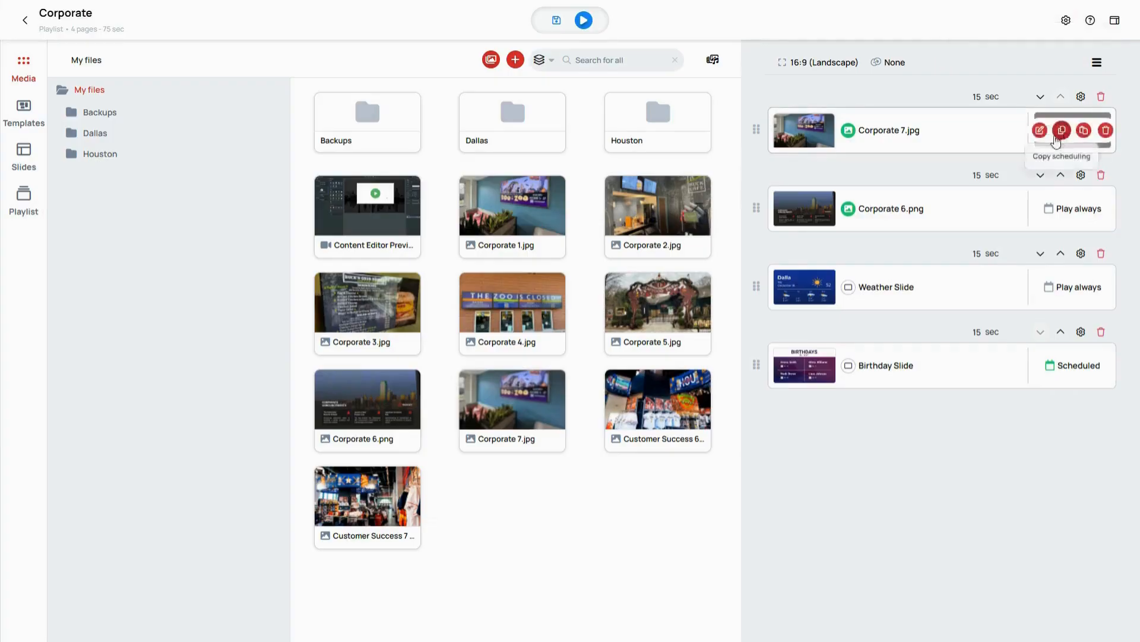
left_click(1040, 130)
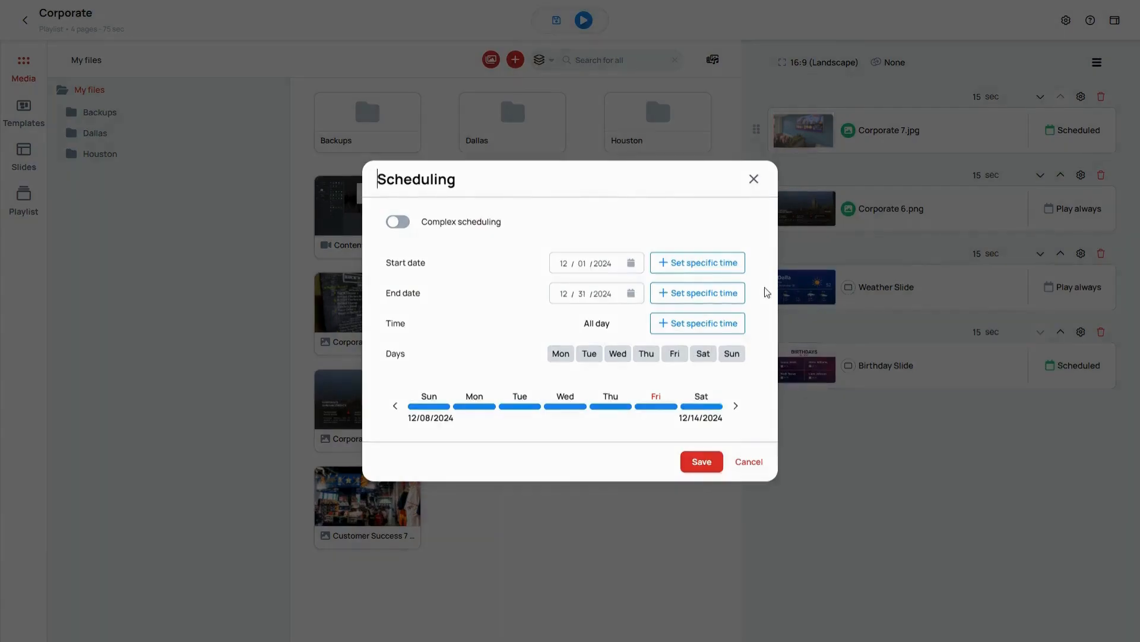
left_click(632, 294)
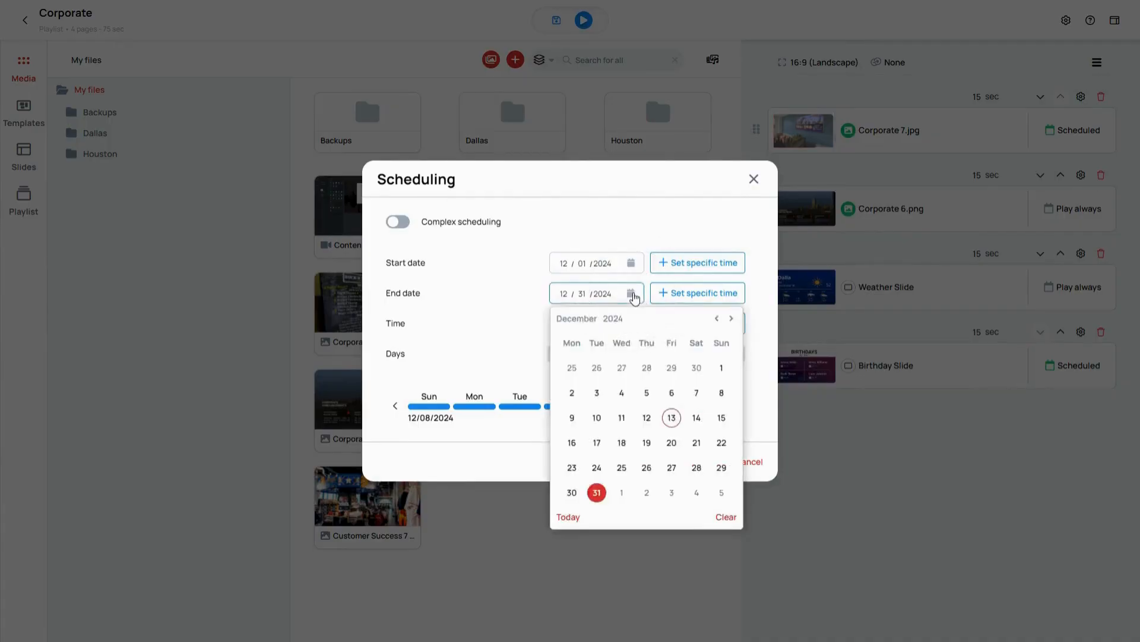
left_click(646, 443)
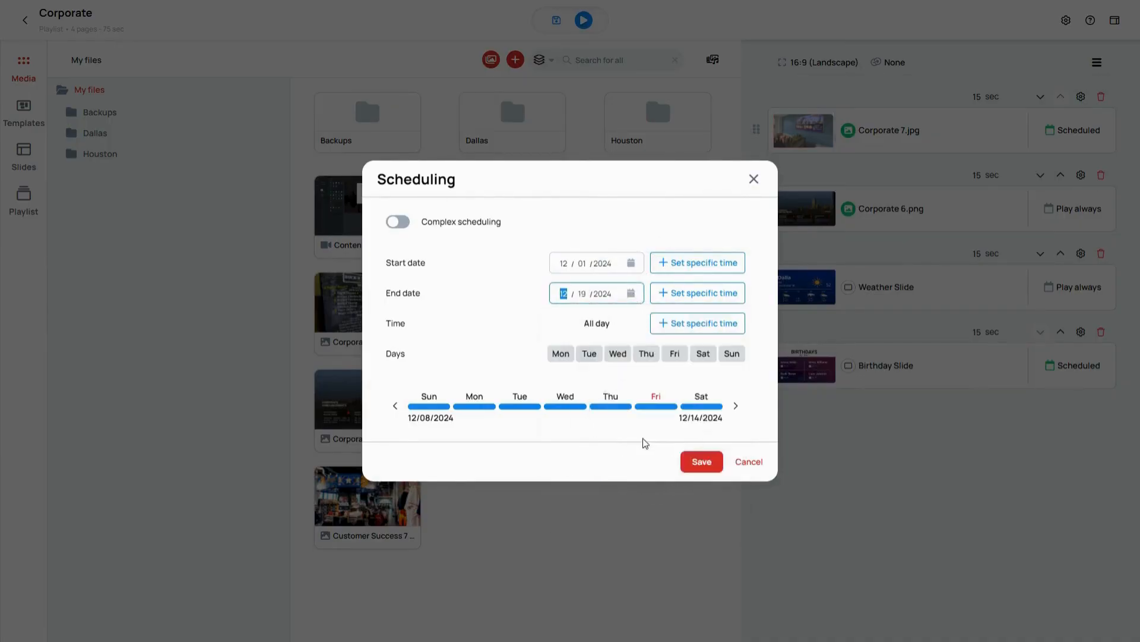
left_click(752, 297)
Step: Give the end date of Corporate 7.jpg a specific time of 03:00 PM and save the schedule
left_click(704, 302)
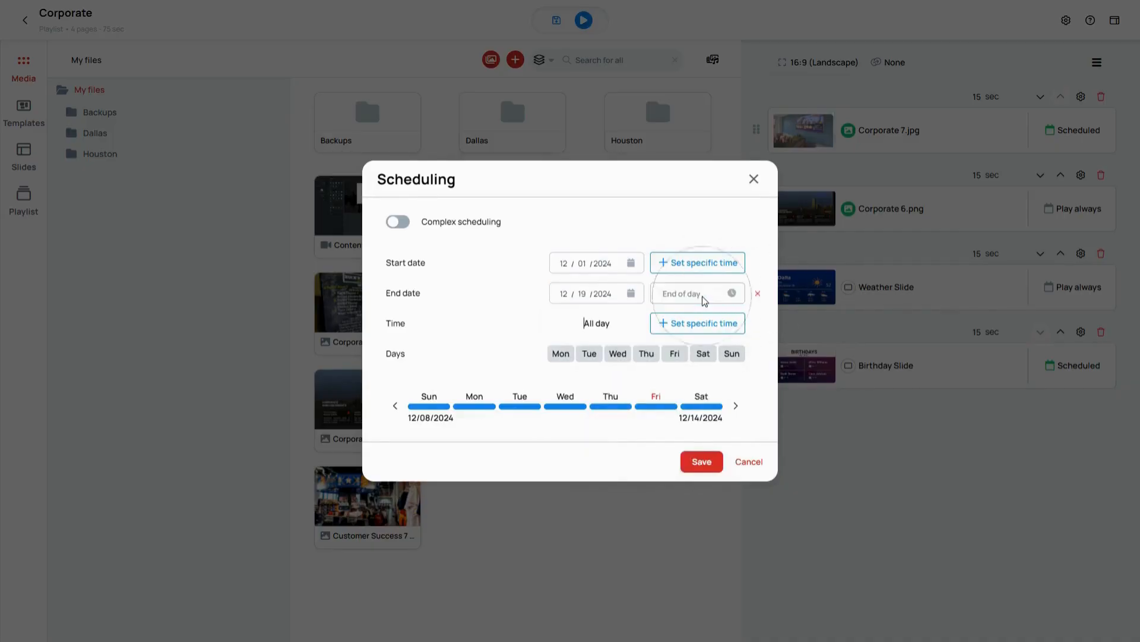
left_click(734, 300)
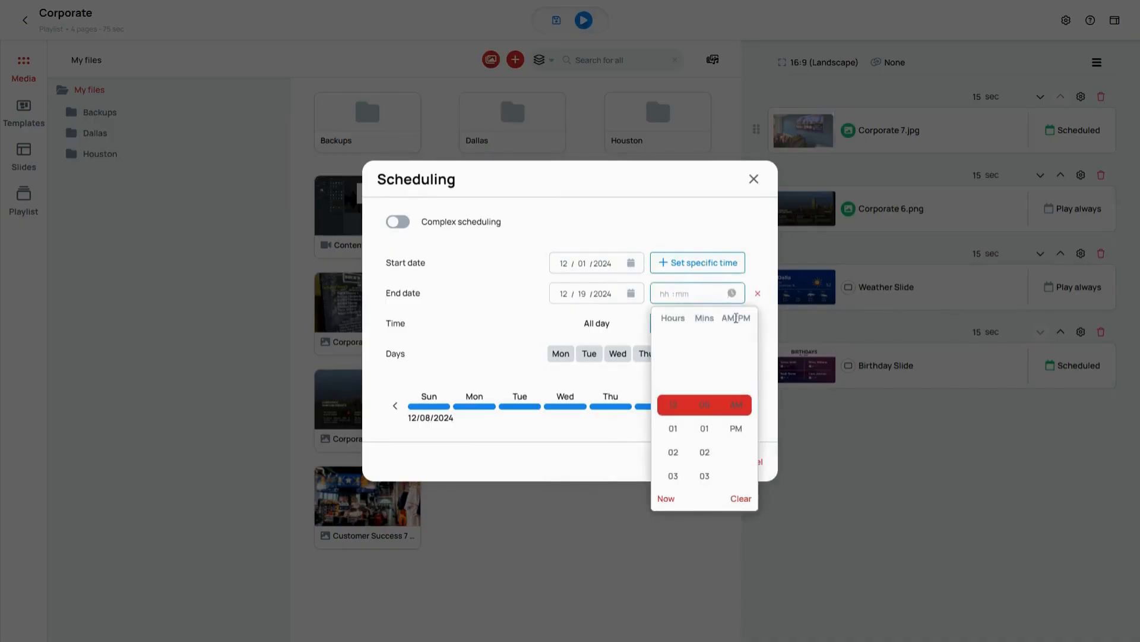
left_click(673, 475)
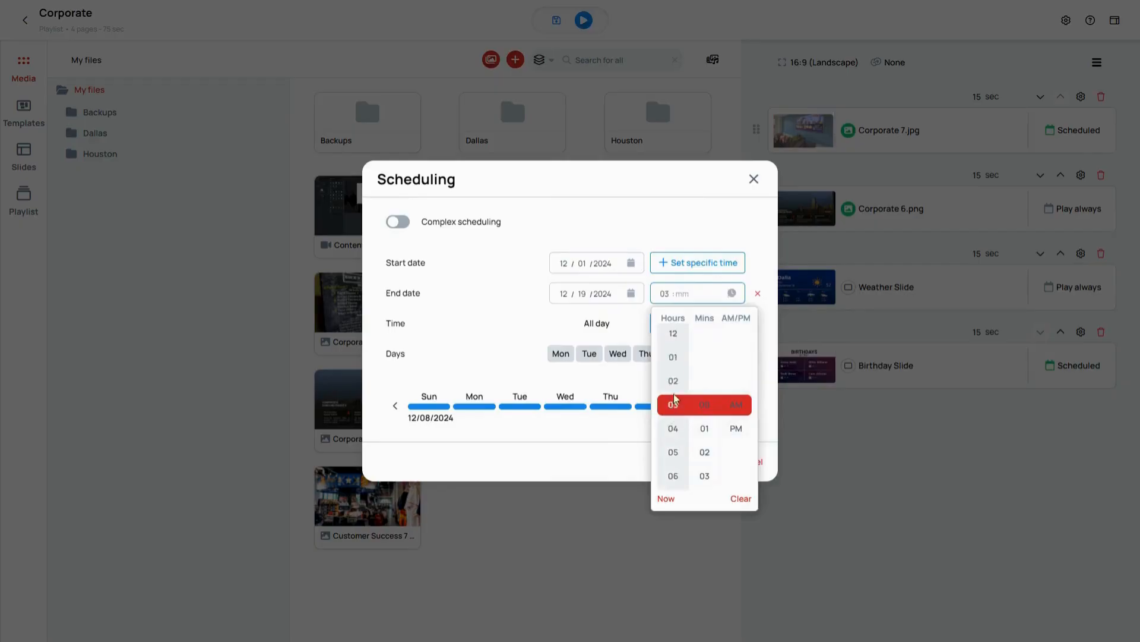
left_click(711, 406)
left_click(738, 427)
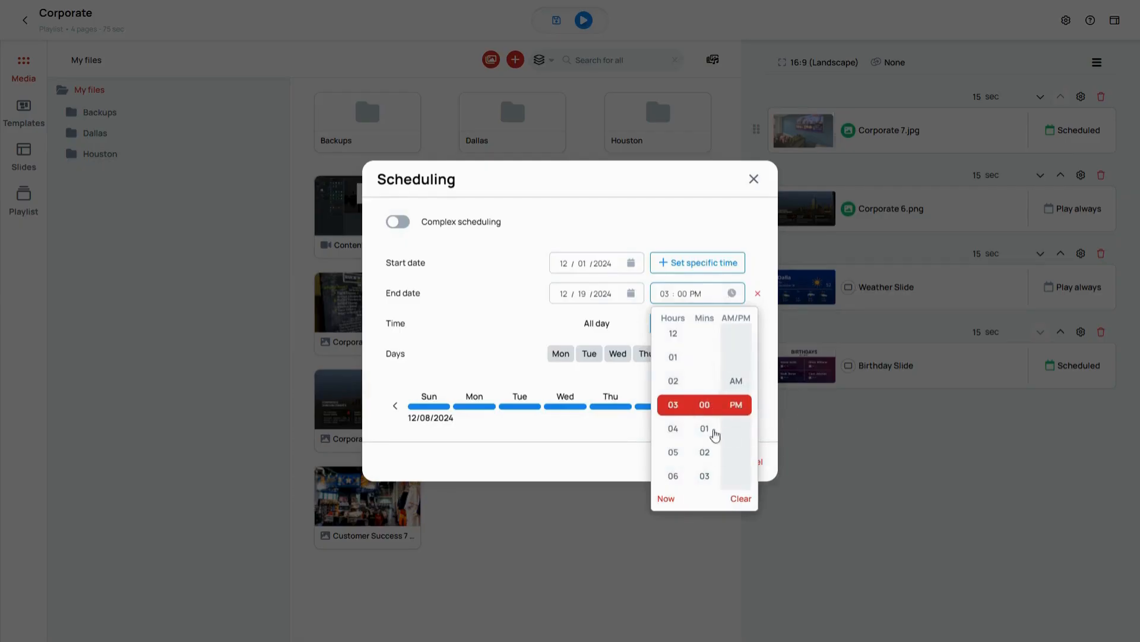
left_click(488, 324)
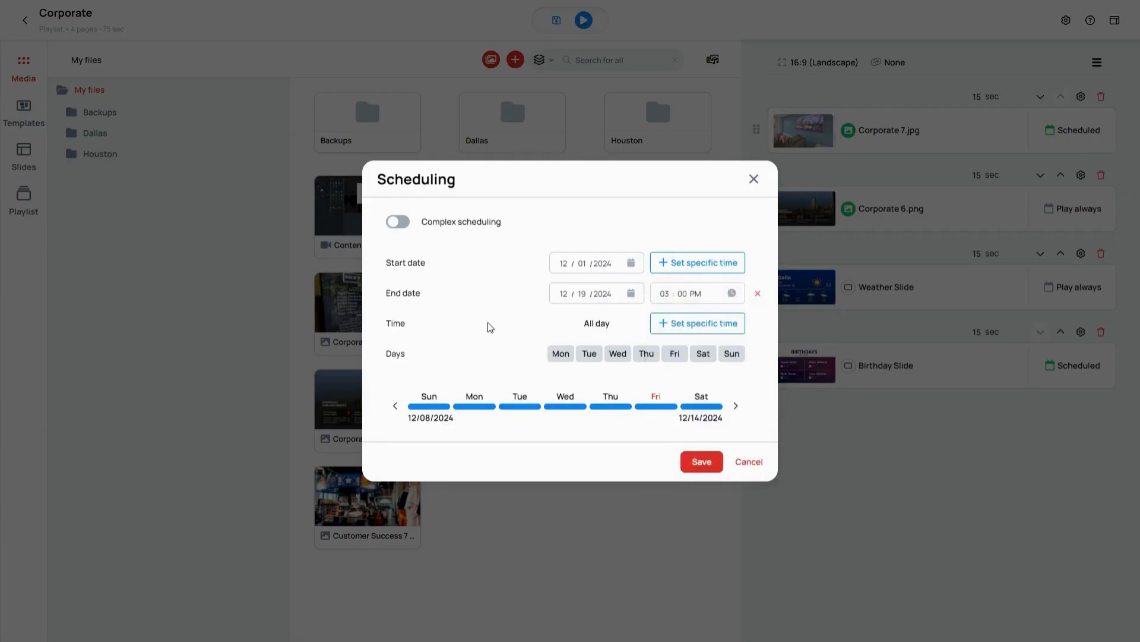
left_click(701, 463)
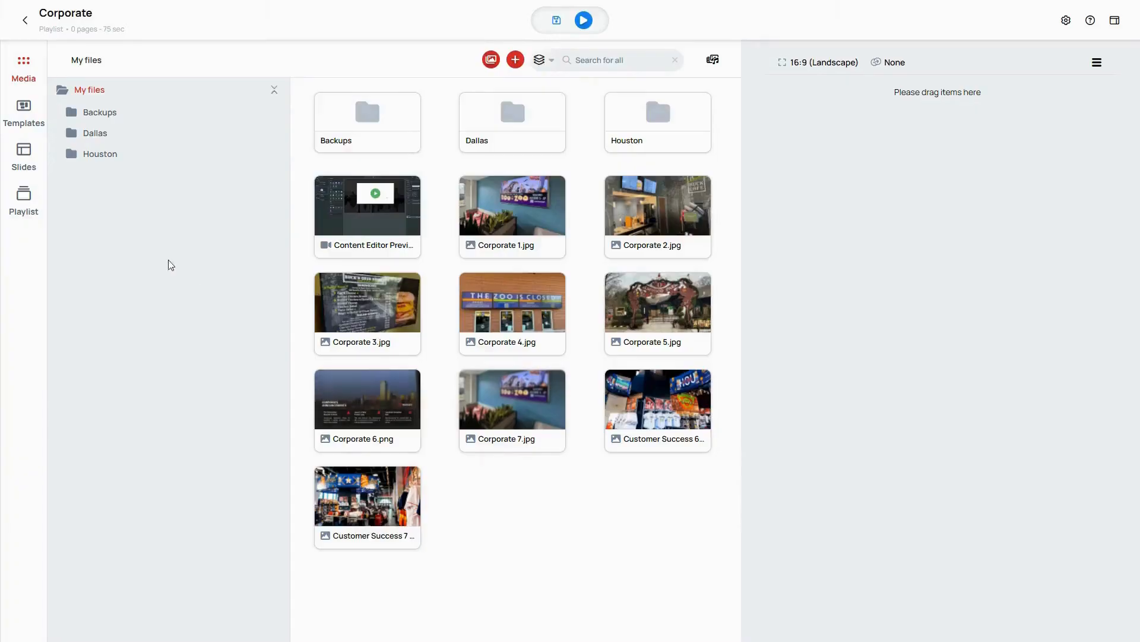
Step: Add the Breakfast Menu, Lunch Menu, Happy Hour Menu and Dinner Menu slides to the playlist in that order, and insert Splash Page above them
left_click(28, 171)
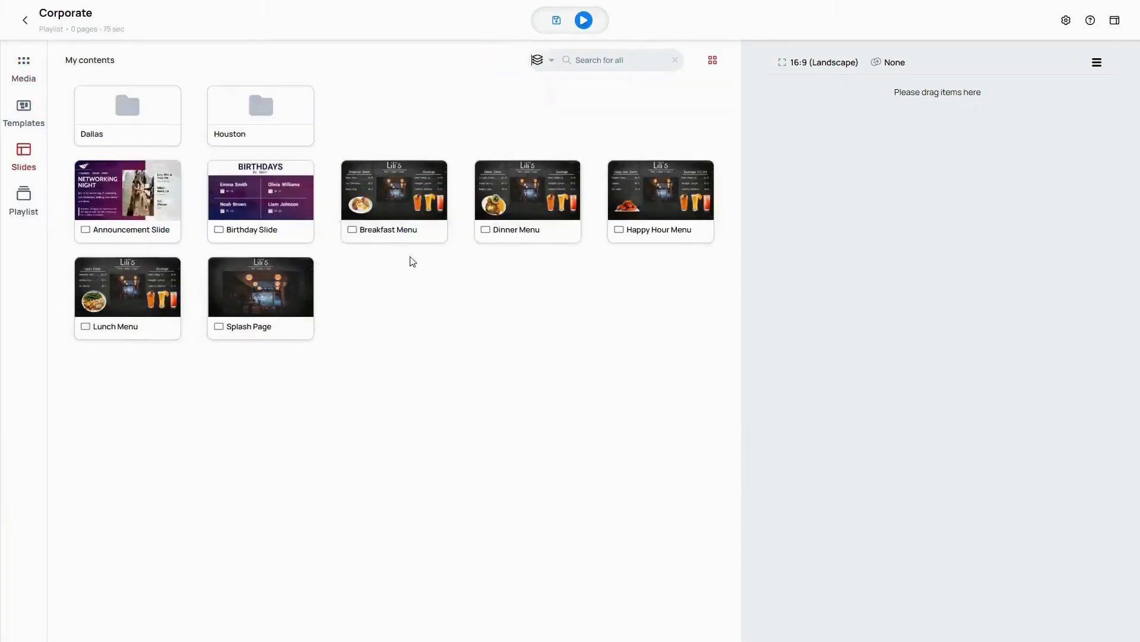
left_click_drag(416, 205, 552, 243)
left_click_drag(876, 196, 872, 197)
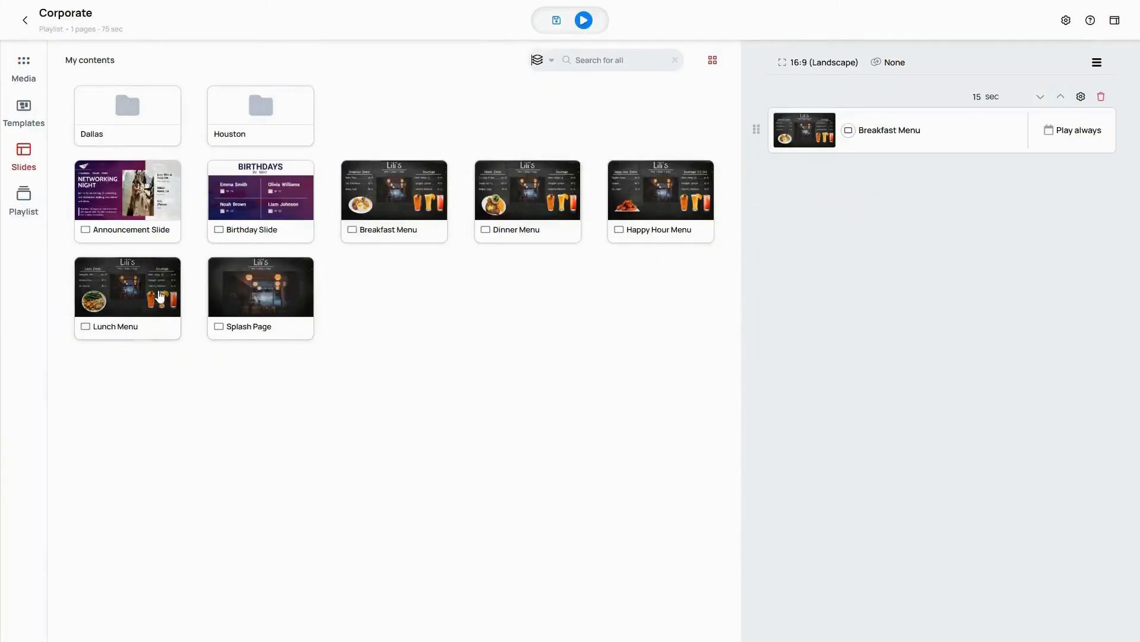
left_click_drag(149, 291, 969, 278)
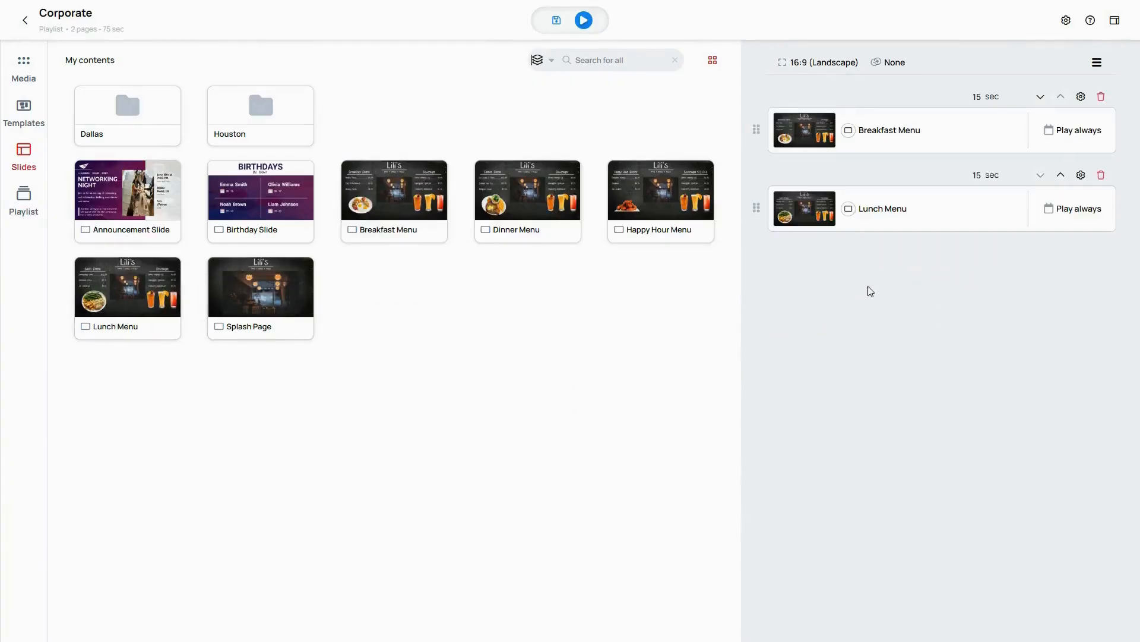
left_click_drag(664, 214, 775, 277)
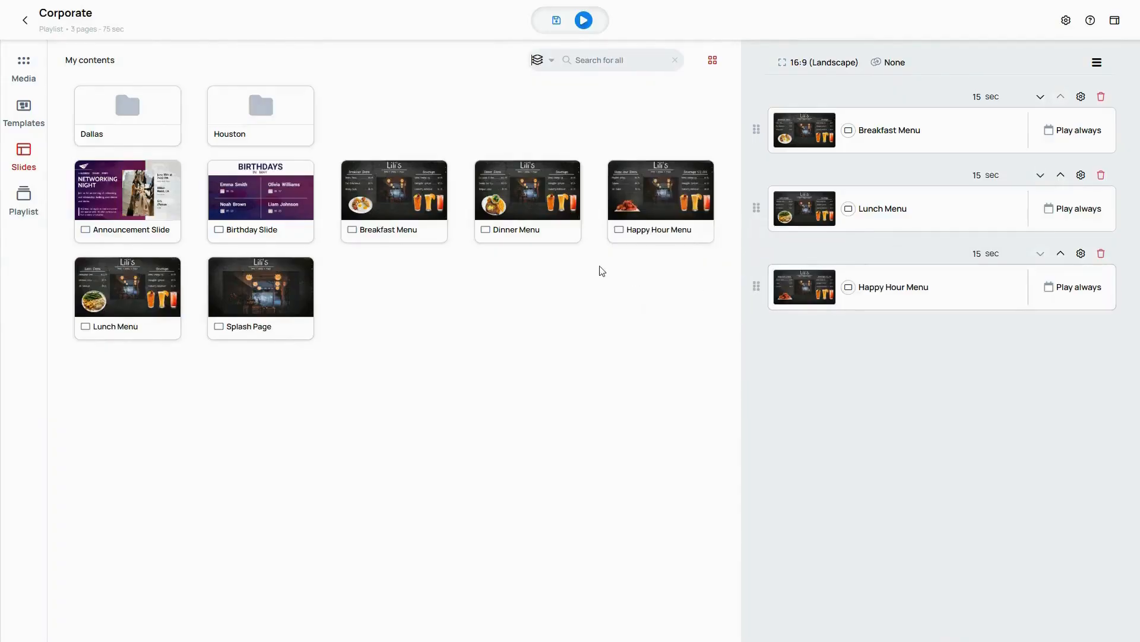
left_click_drag(549, 202, 861, 369)
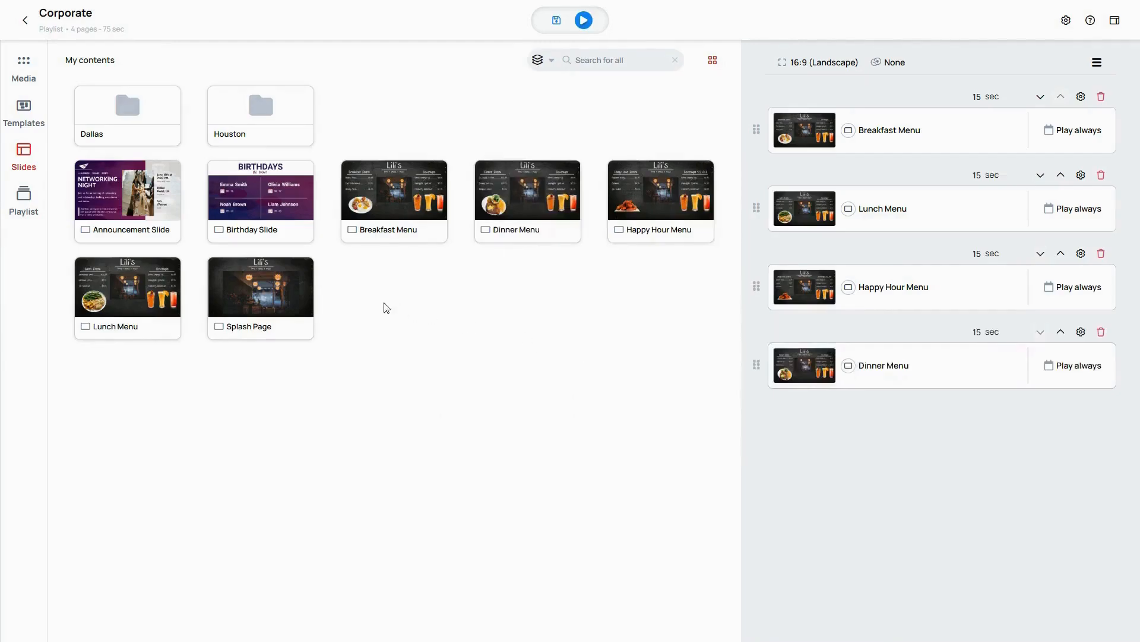
left_click_drag(300, 301, 964, 131)
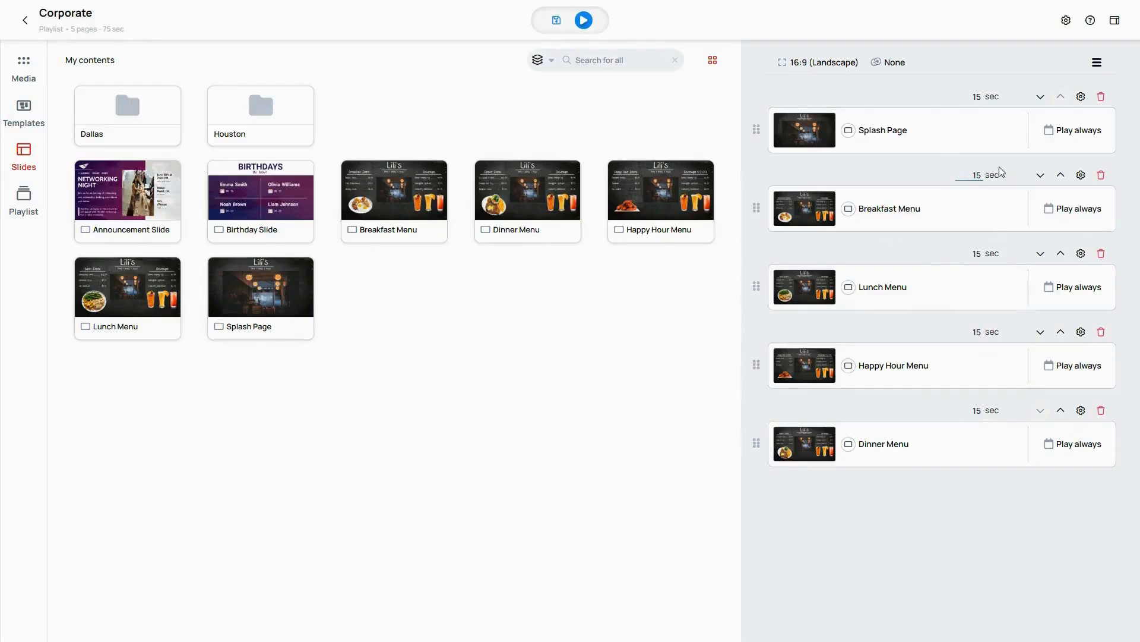
Step: Switch the playlist to the Scheduler view, then set the Splash Page's playback mode to Fallback and save its settings
left_click(1115, 20)
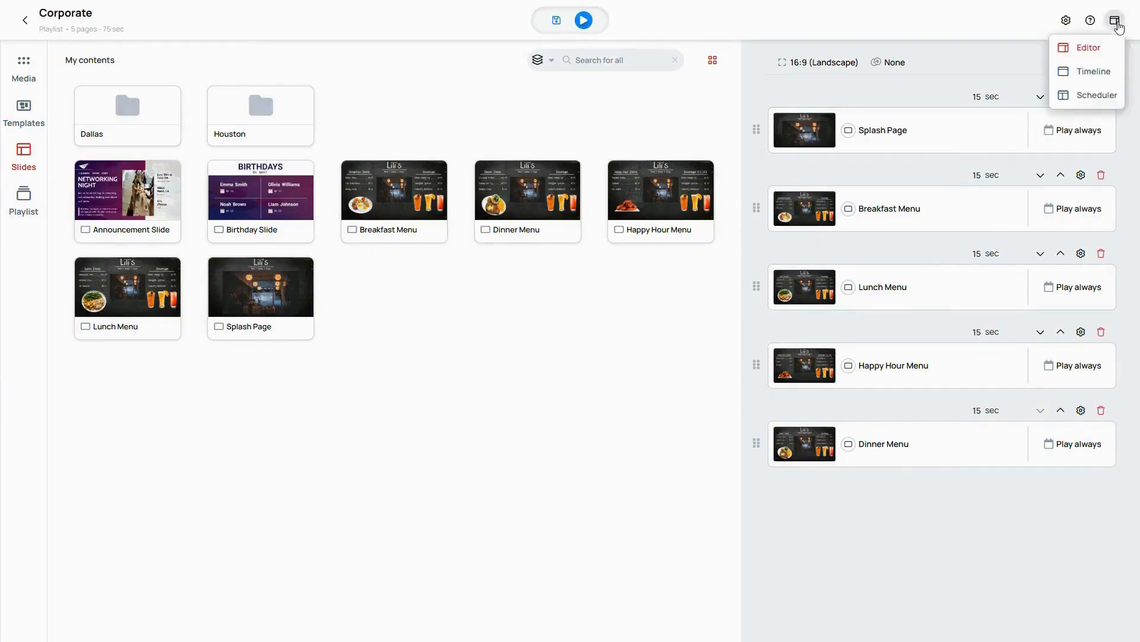
left_click(1096, 96)
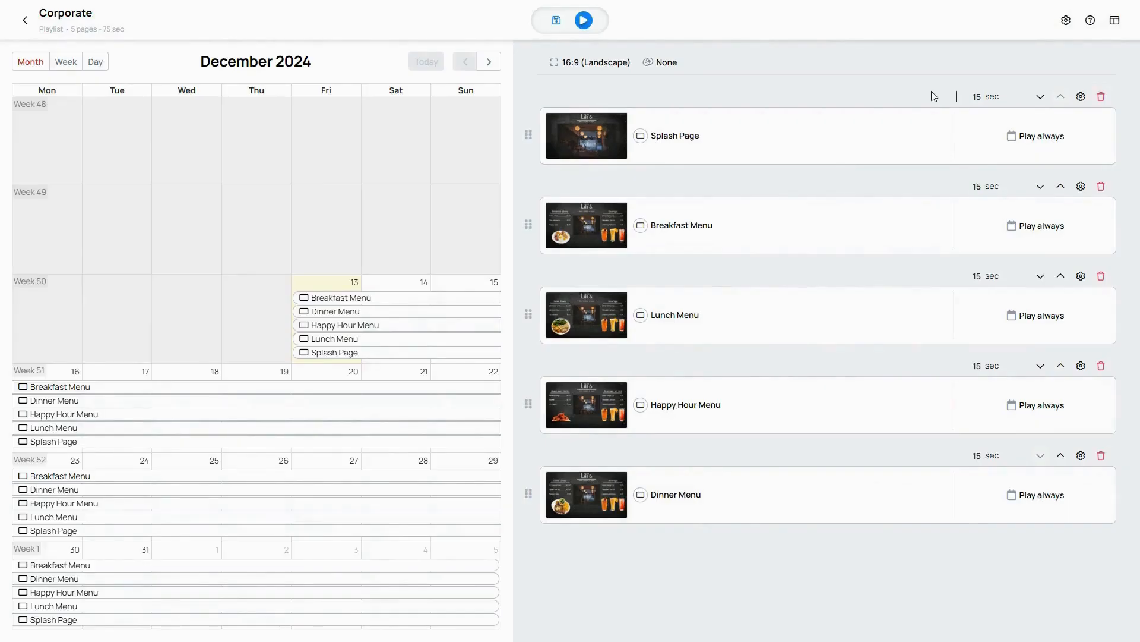
mouse_move(967, 121)
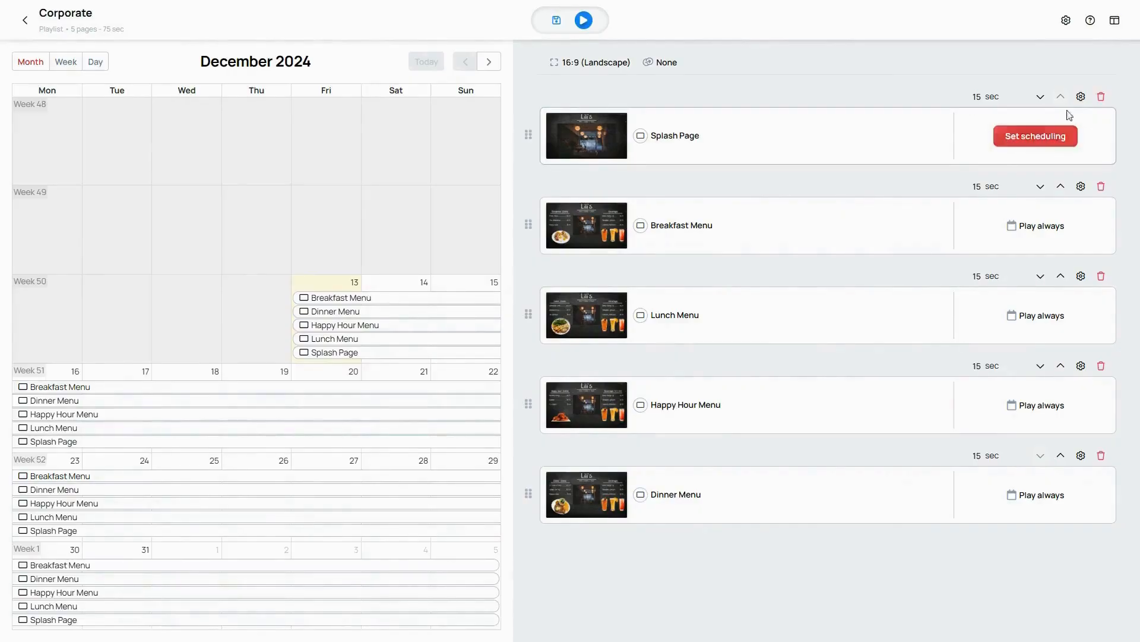
left_click(1081, 98)
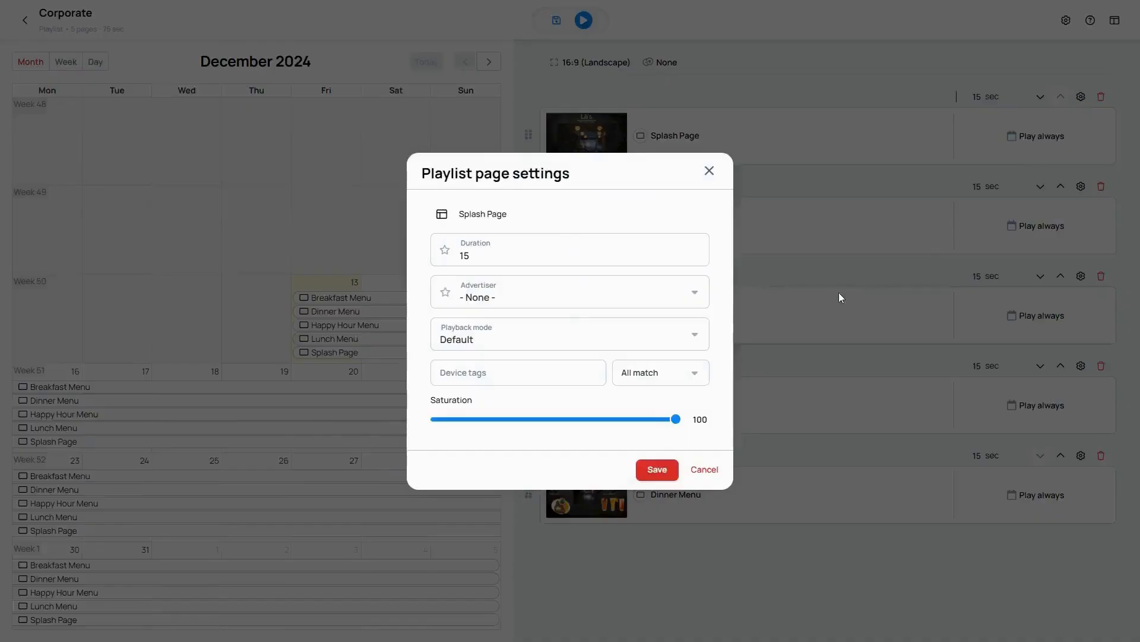
left_click(695, 339)
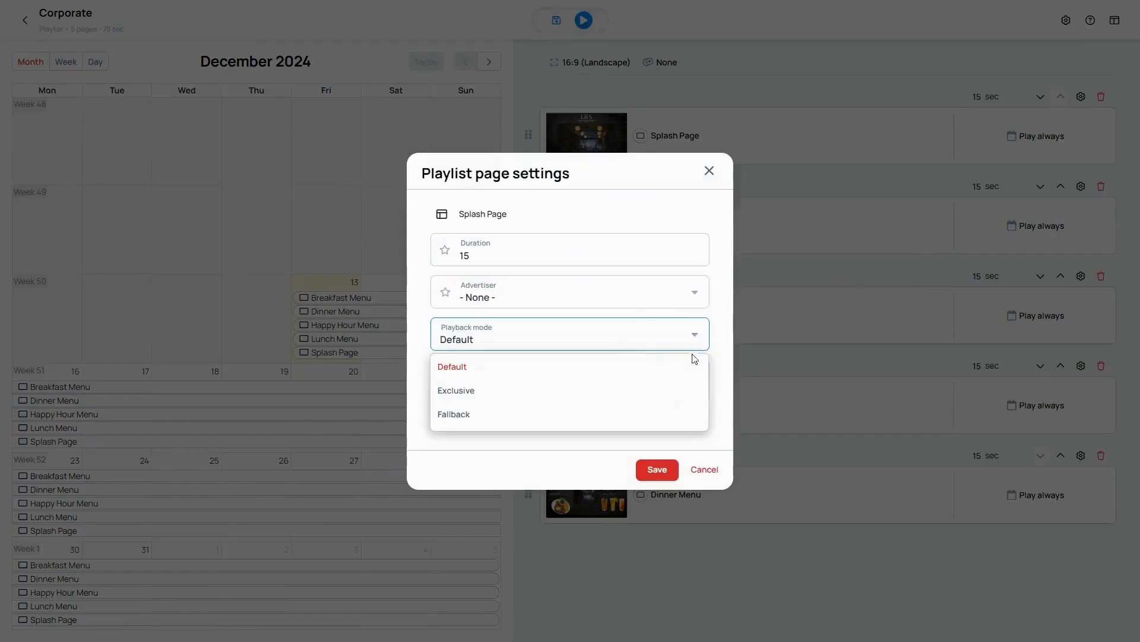
left_click(638, 416)
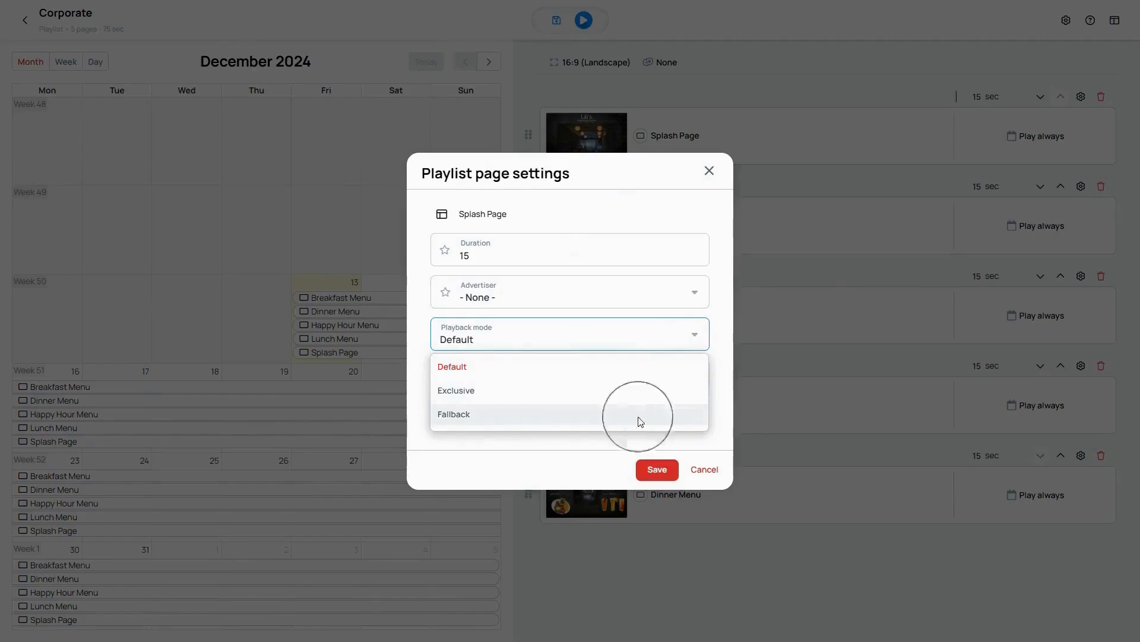
left_click(654, 470)
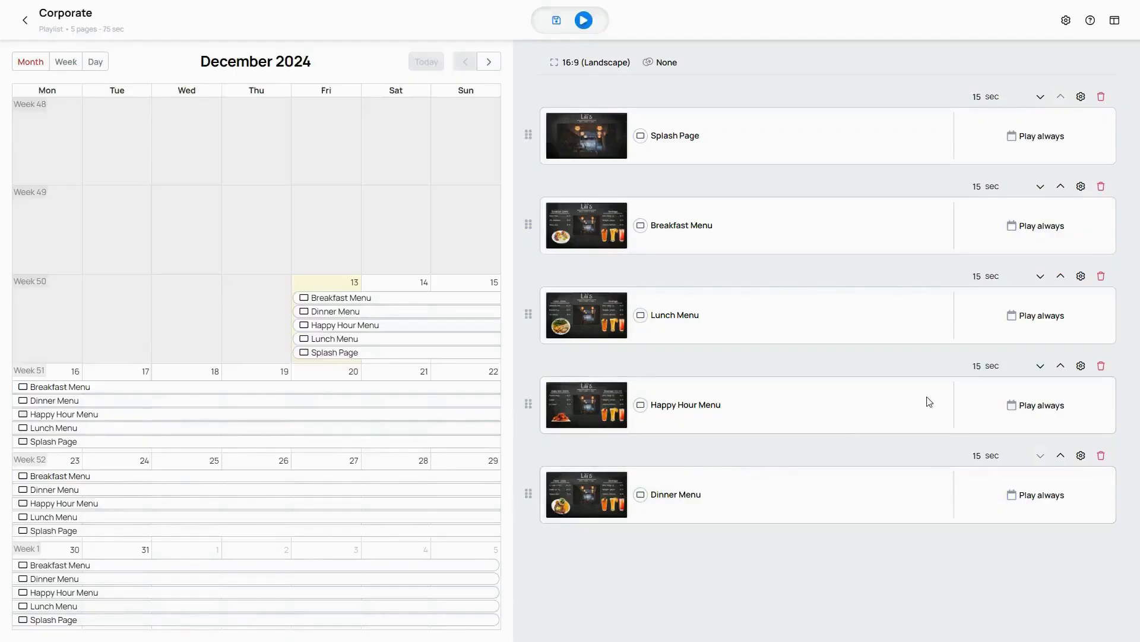
Step: Set the Breakfast Menu's playback mode to Exclusive and save its page settings
left_click(1081, 187)
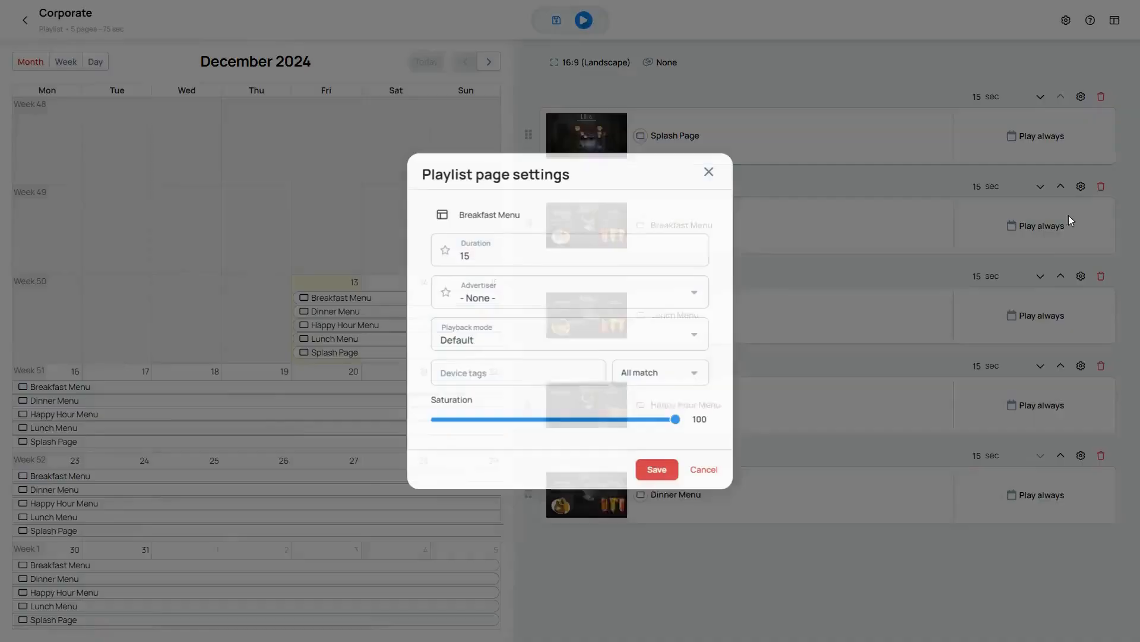
left_click(703, 333)
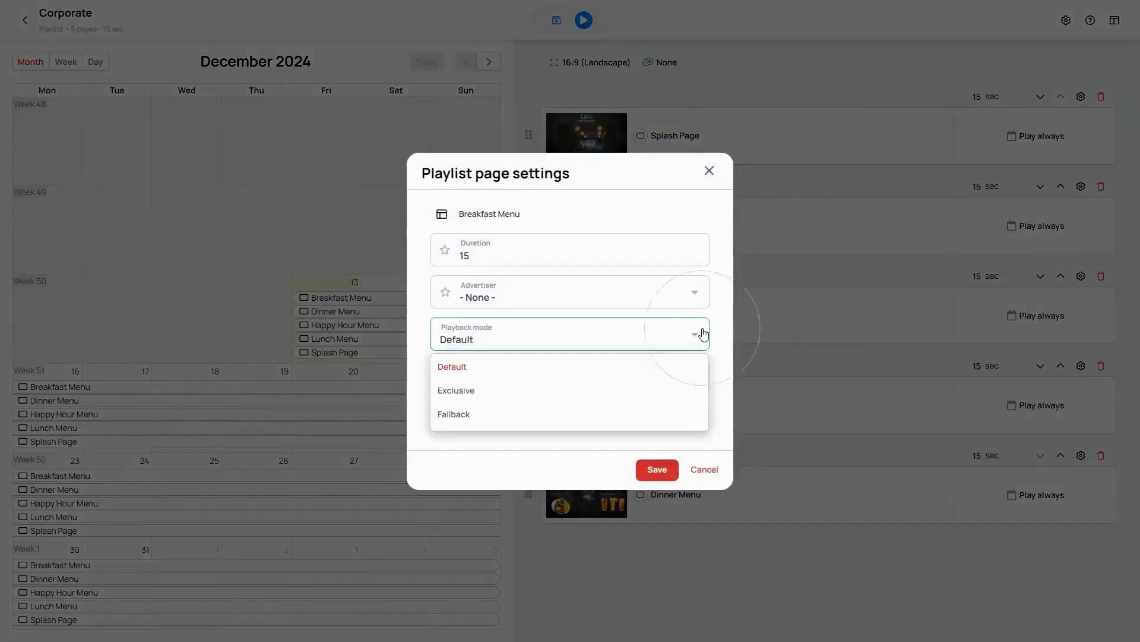
left_click(630, 395)
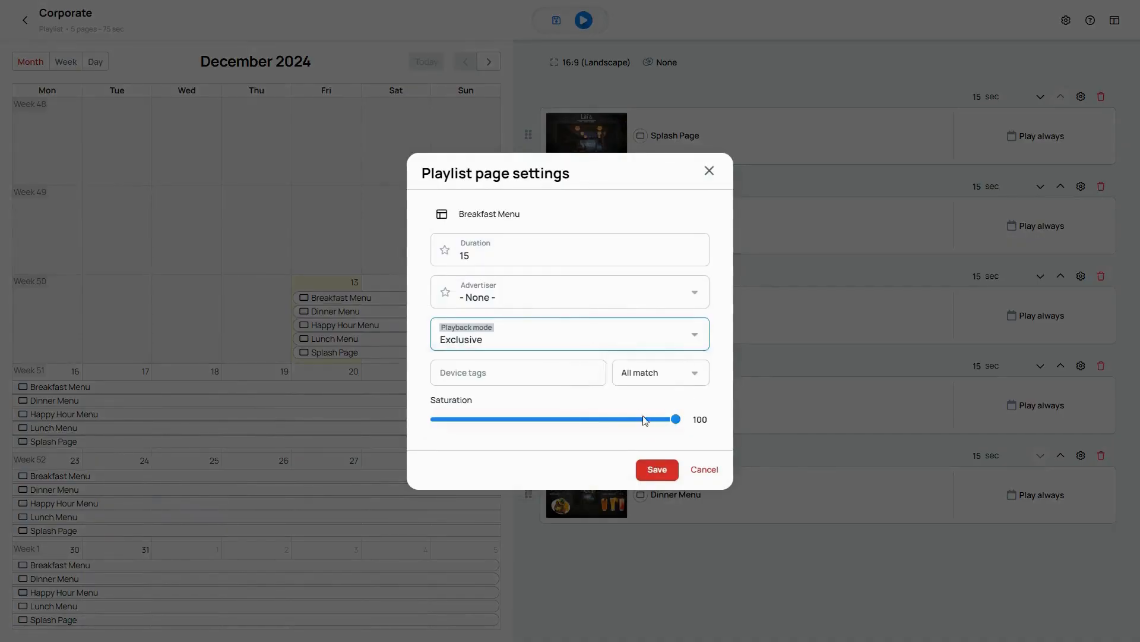
left_click(659, 471)
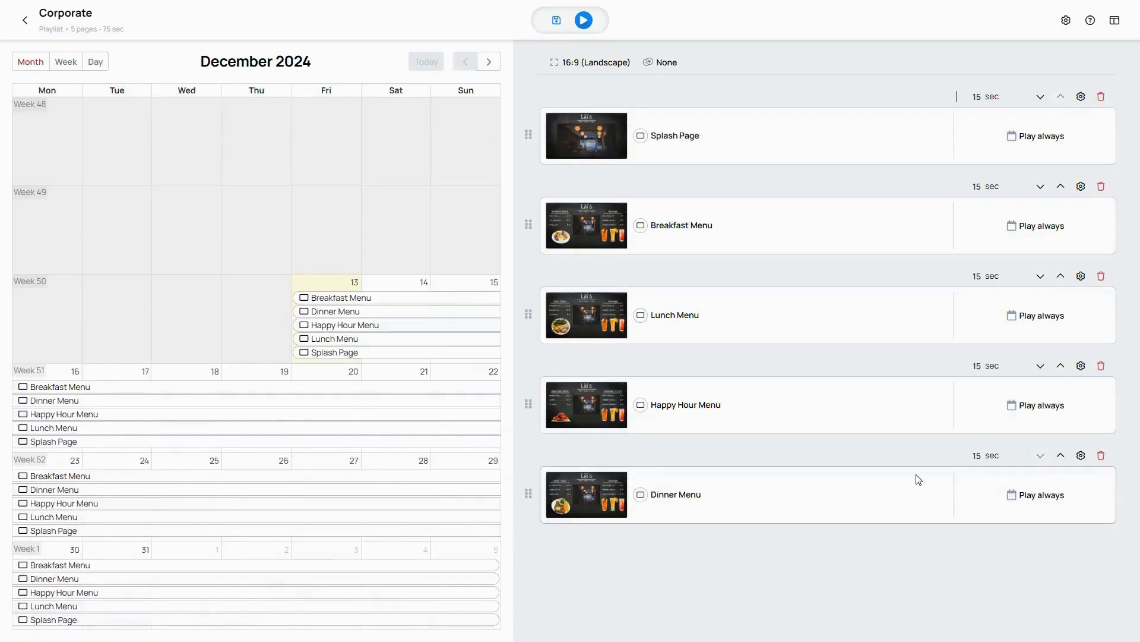
Step: Set the Lunch Menu's playback mode to Exclusive and save its page settings
left_click(1081, 278)
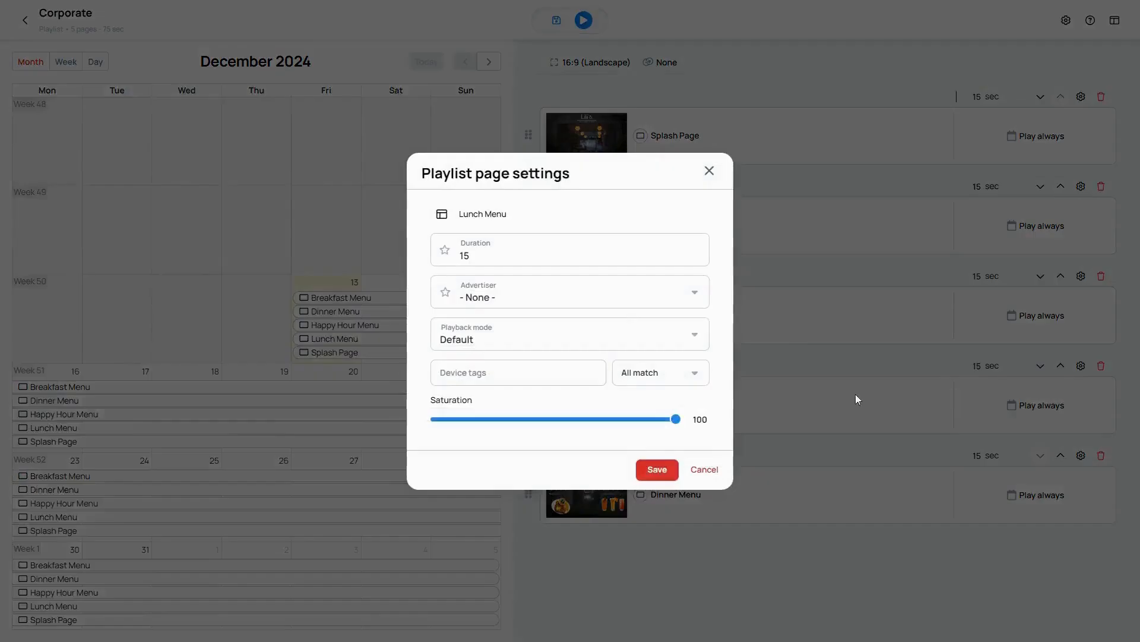
left_click(692, 338)
left_click(612, 394)
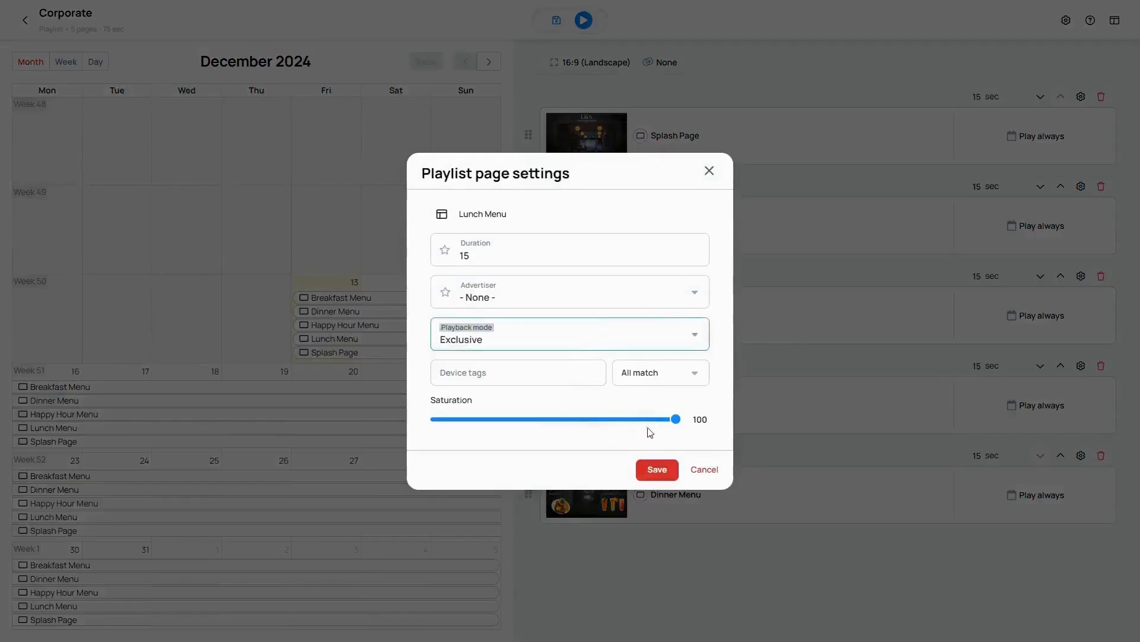
left_click(671, 469)
Step: Set the Happy Hour Menu's playback mode to Exclusive and save its page settings
left_click(1084, 366)
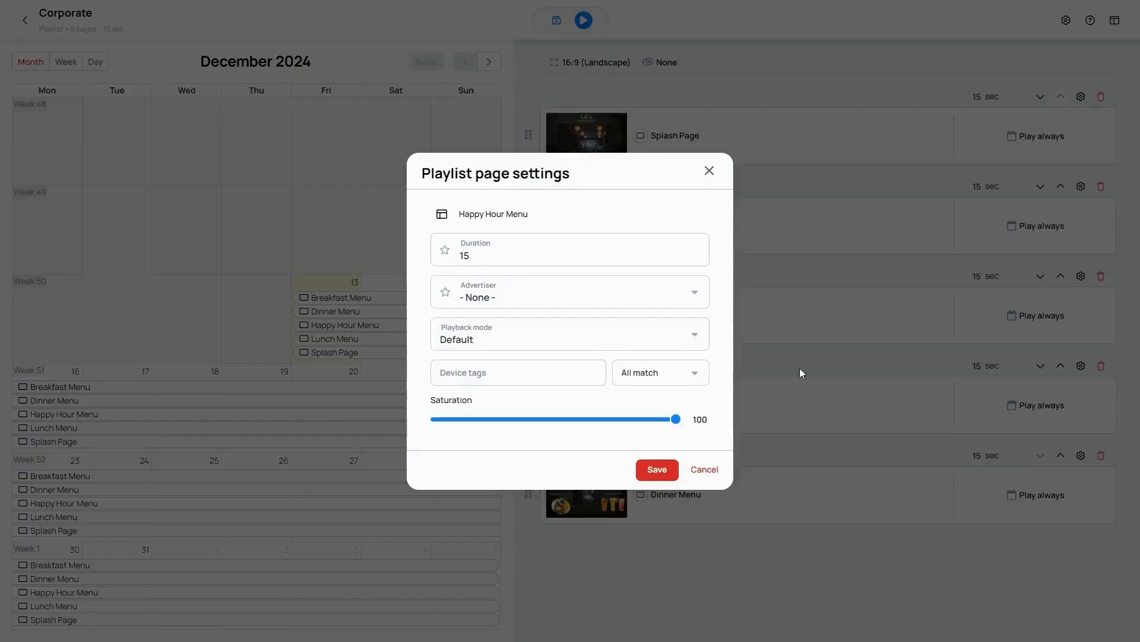
left_click(694, 334)
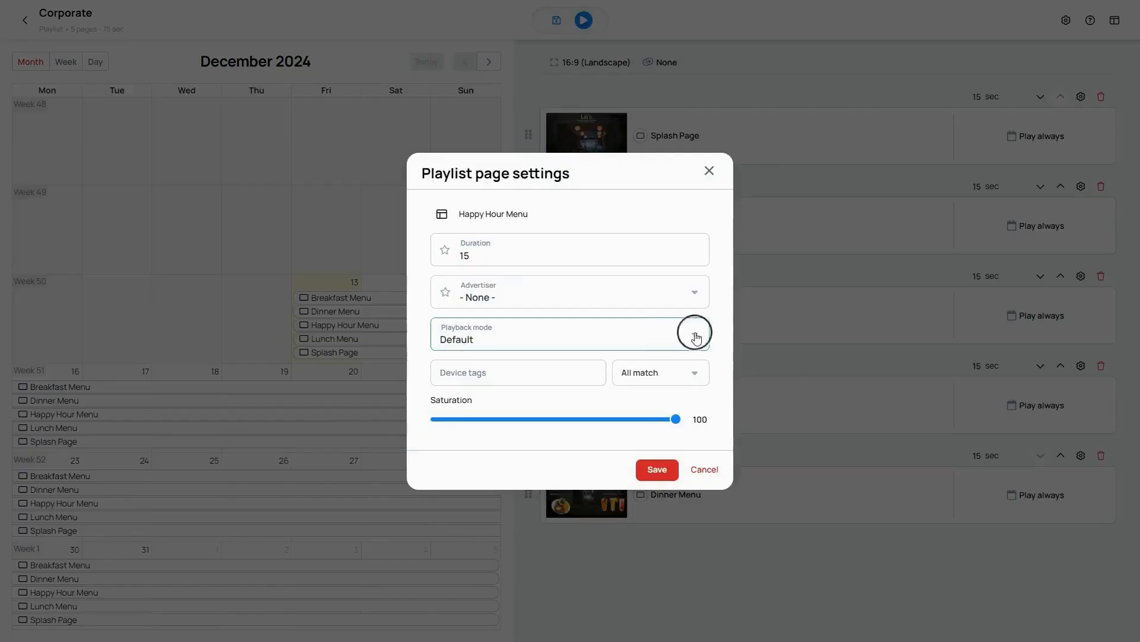
left_click(589, 390)
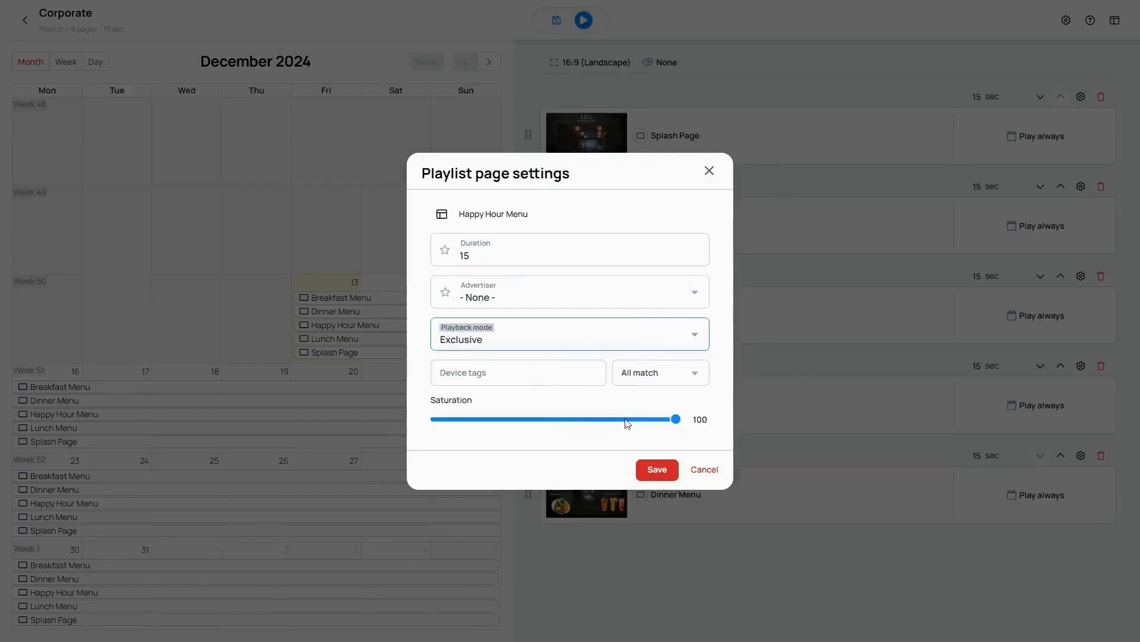
left_click(655, 471)
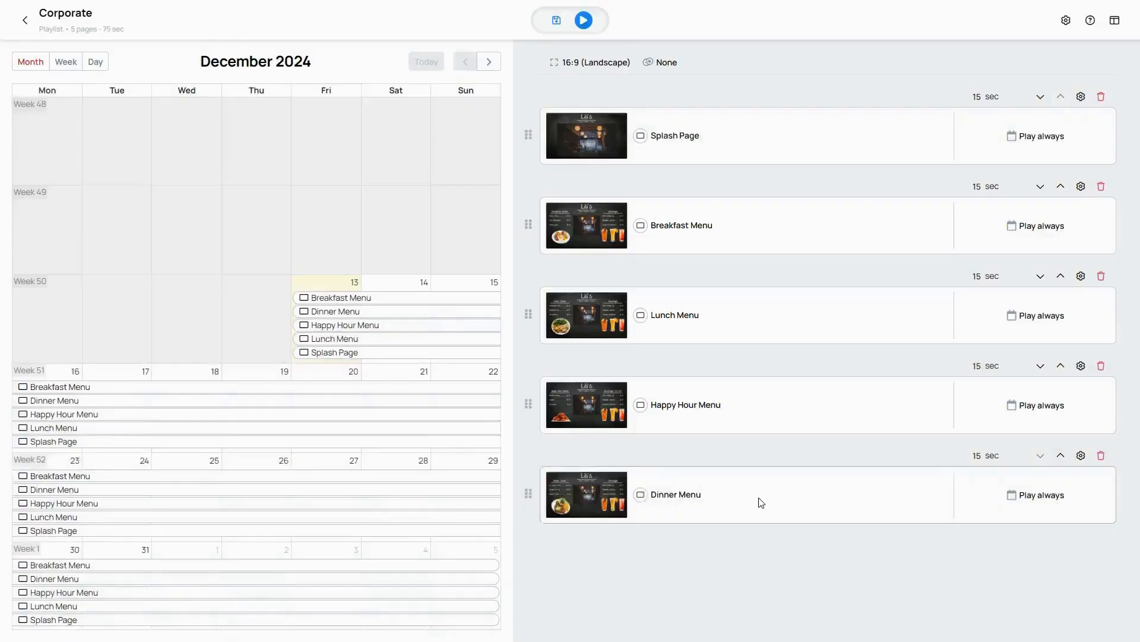
Step: Set the Dinner Menu's playback mode to Exclusive and save its page settings
left_click(1081, 456)
left_click(657, 341)
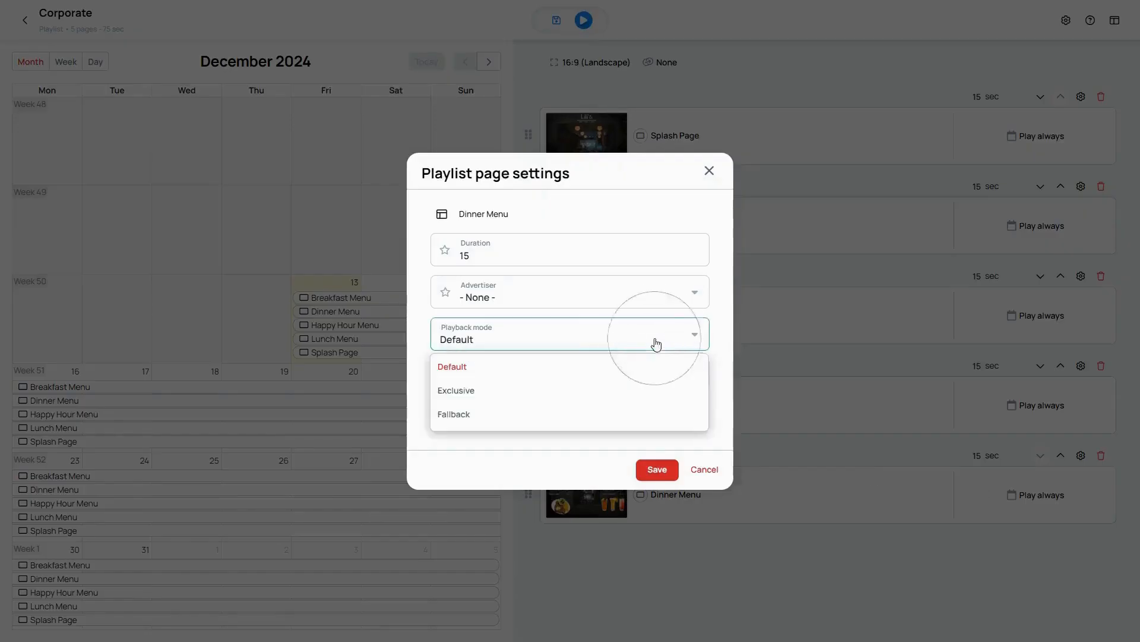
left_click(612, 393)
left_click(657, 470)
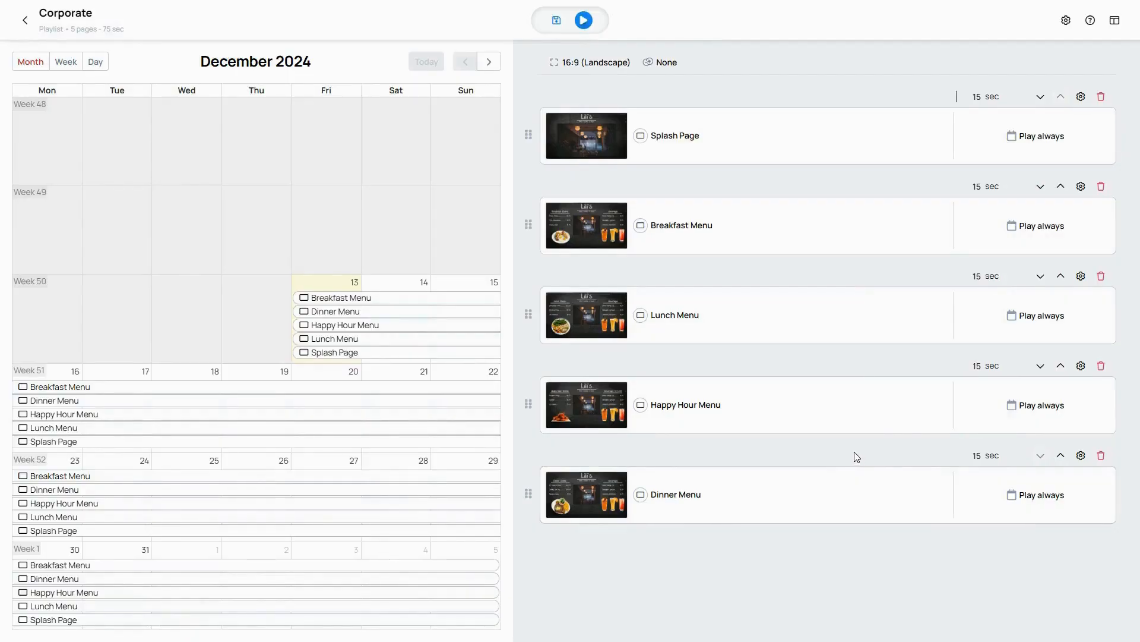
Step: Give the Breakfast Menu's schedule a specific daily time starting at 08:00 AM
left_click(1040, 232)
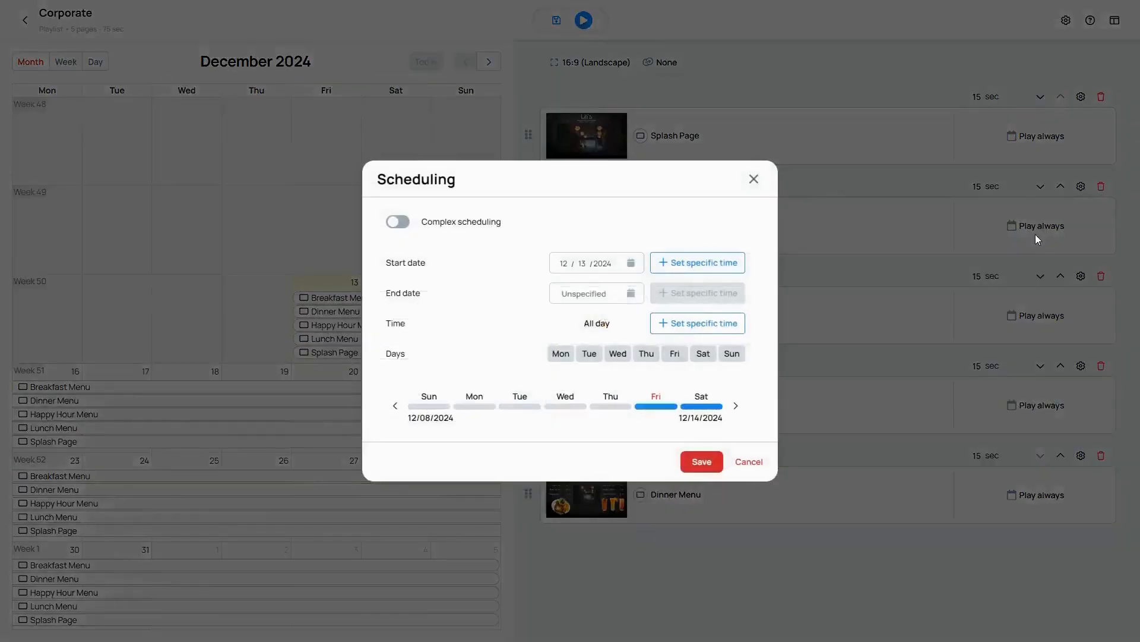
left_click(679, 326)
left_click(634, 327)
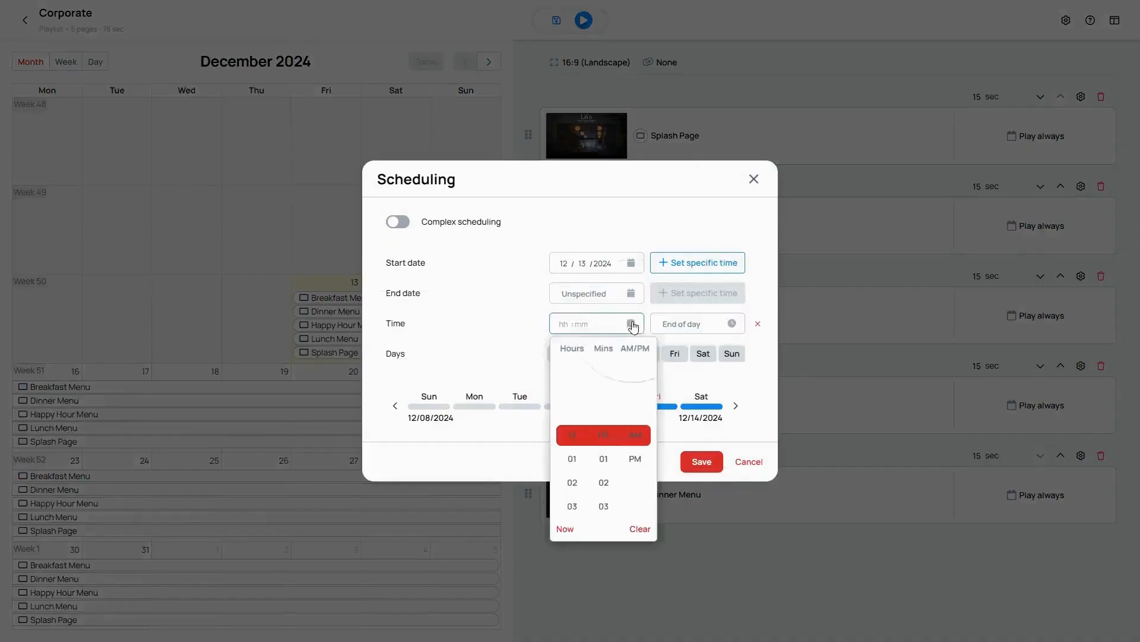
scroll(567, 445, "down", 6)
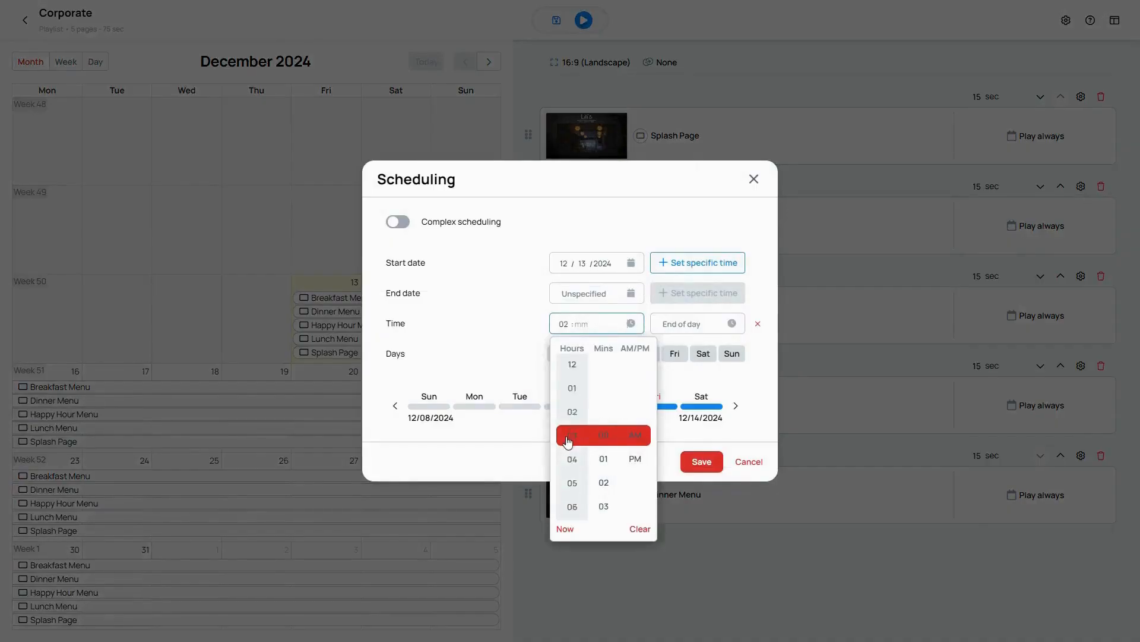
left_click(574, 482)
left_click(604, 438)
left_click(637, 438)
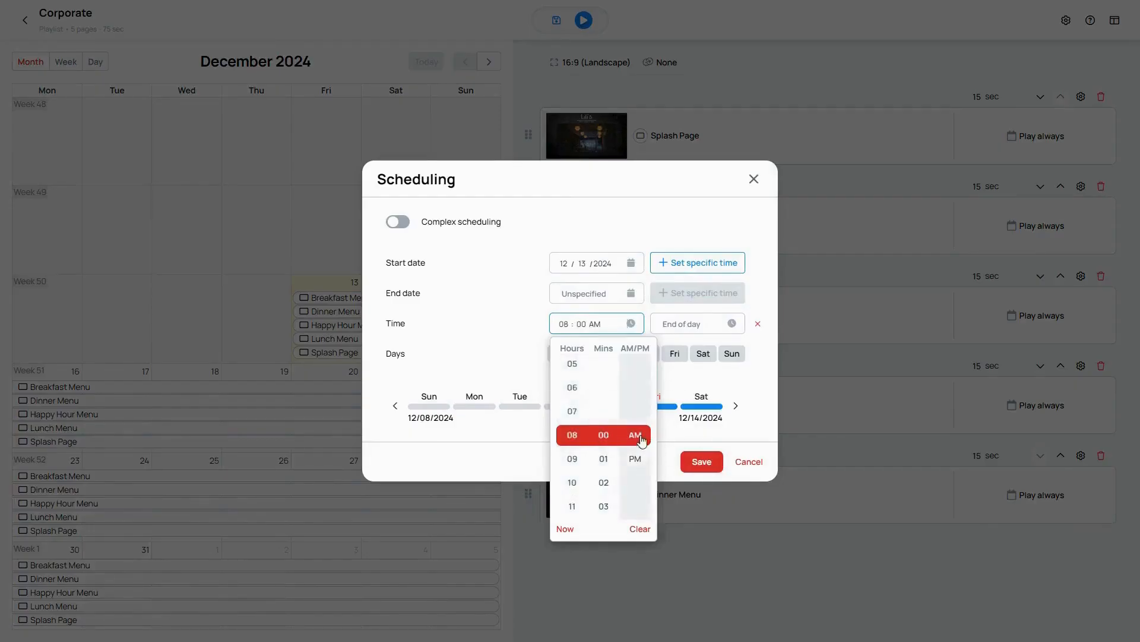
left_click(769, 368)
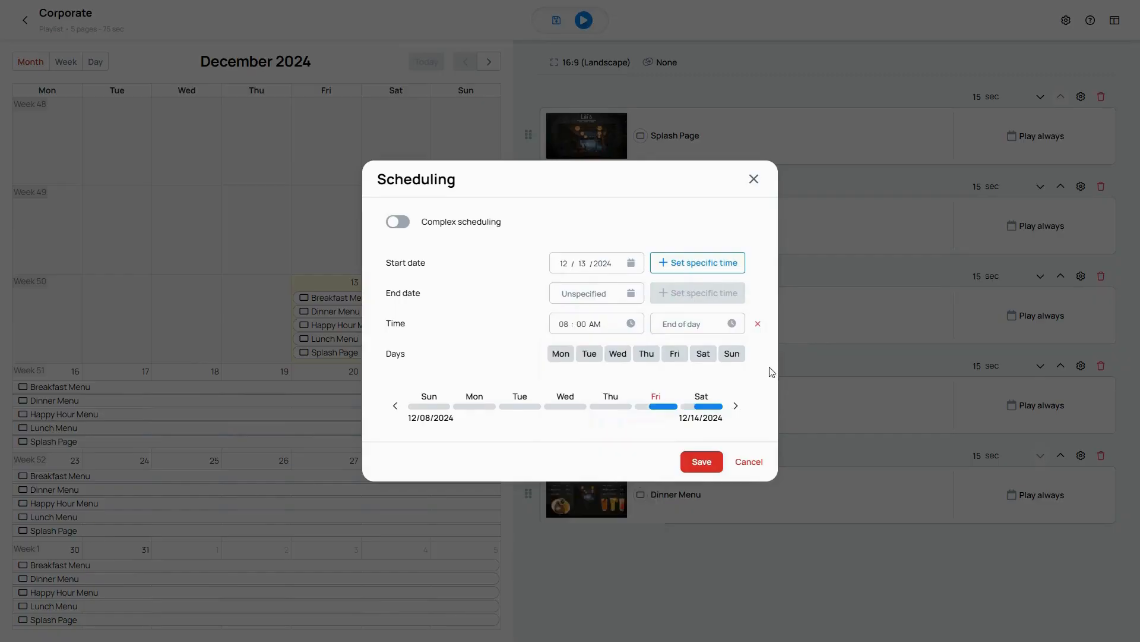
Step: Set the Breakfast Menu's daily end time to 10:00 AM and save the schedule
left_click(732, 323)
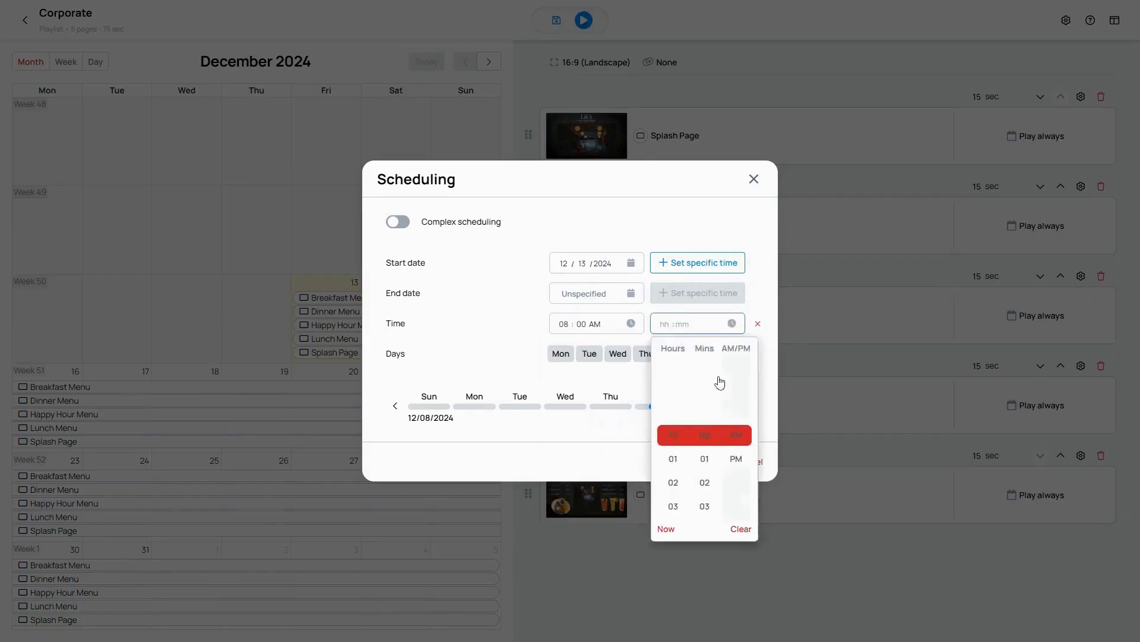
scroll(678, 452, "down", 9)
left_click(671, 460)
left_click(704, 435)
left_click(736, 437)
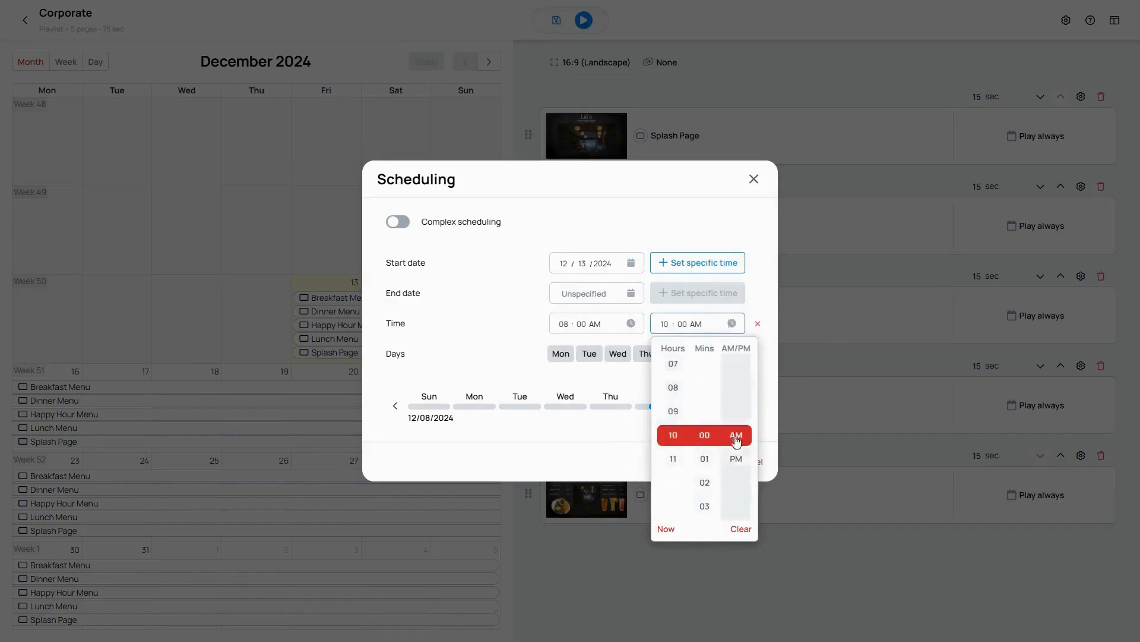
left_click(772, 289)
left_click(701, 467)
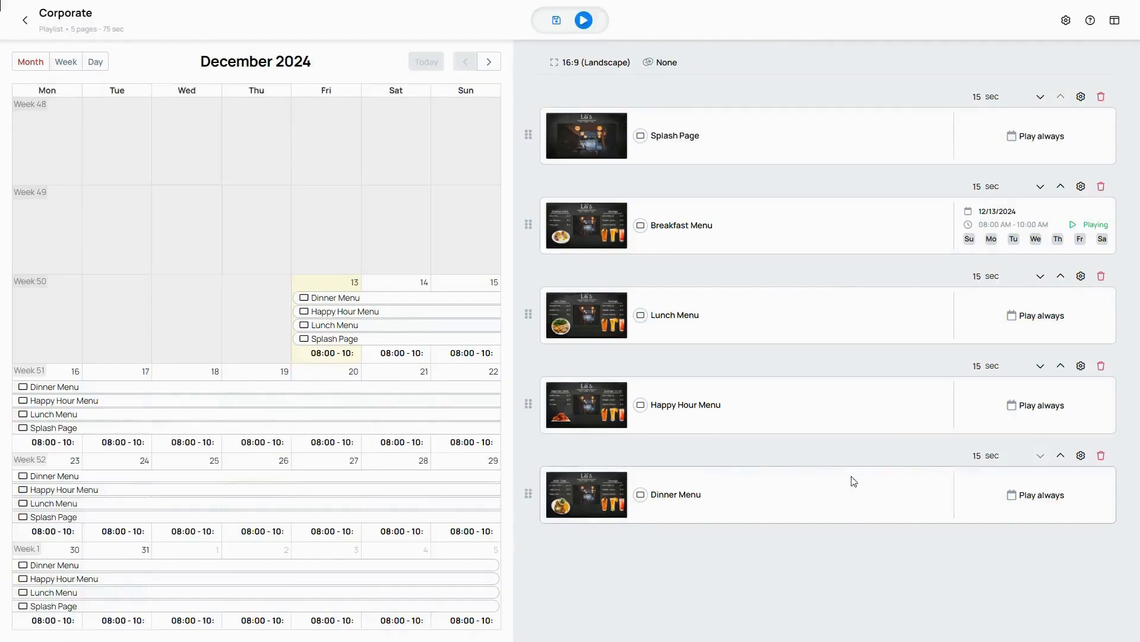
Step: Give the Lunch Menu's schedule a specific daily time starting at 10:00 AM
left_click(1045, 319)
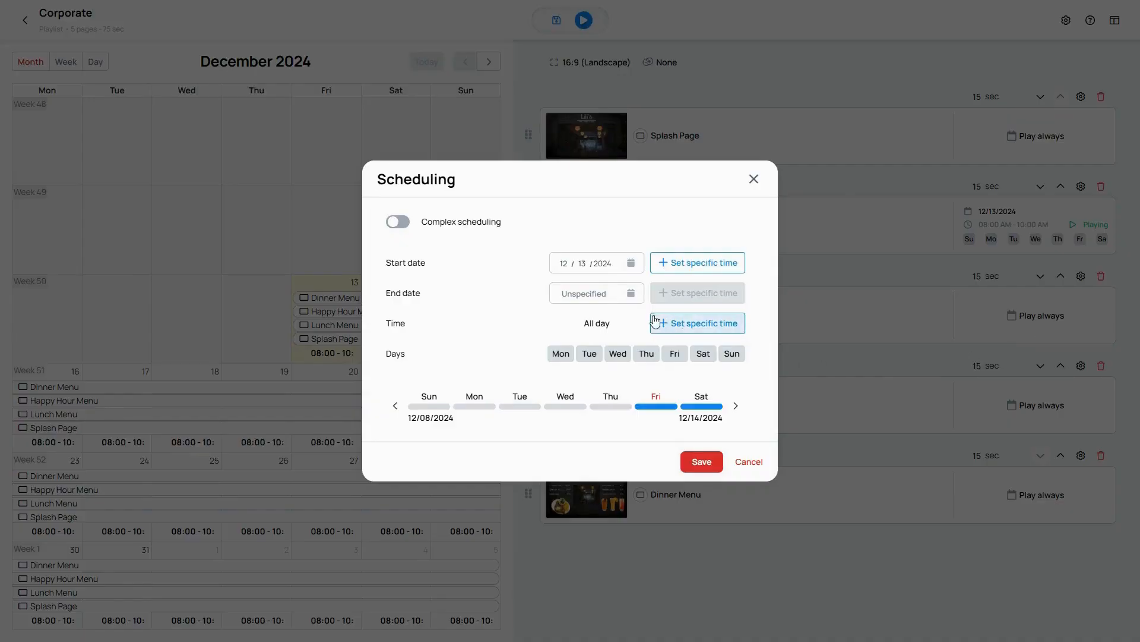
left_click(658, 325)
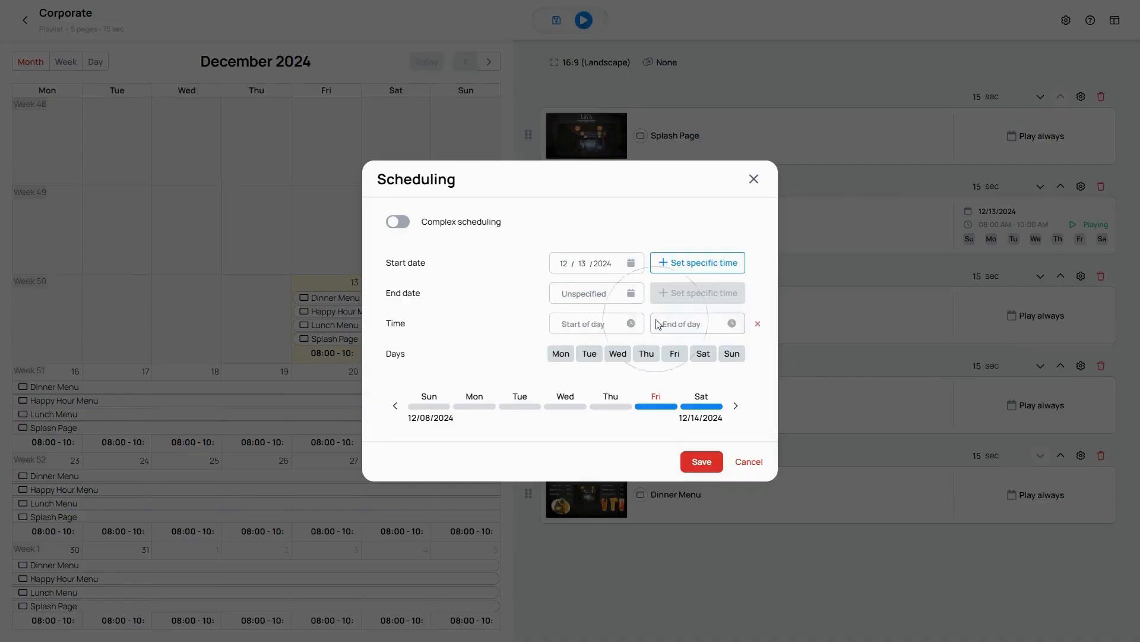
left_click(633, 326)
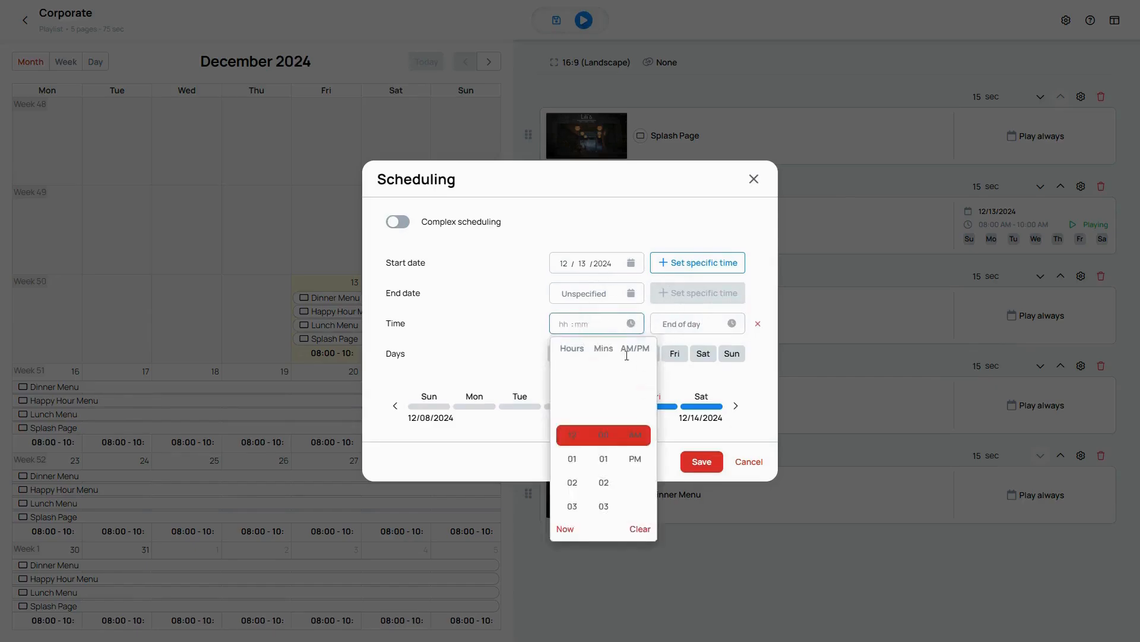
scroll(572, 452, "down", 3)
scroll(573, 450, "down", 4)
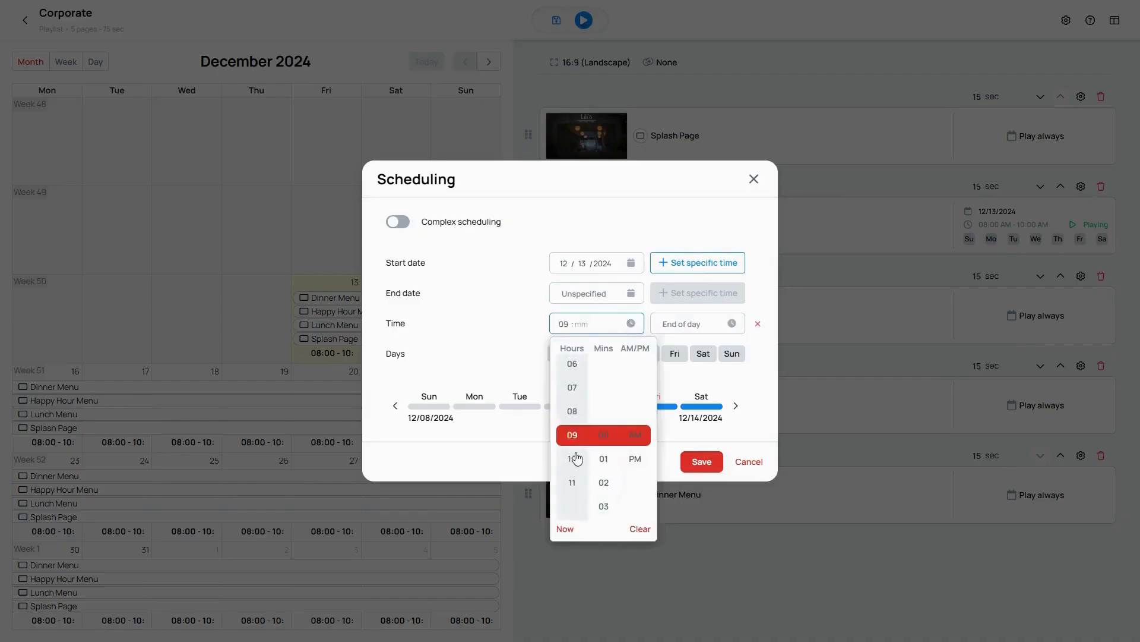
left_click(604, 435)
left_click(635, 435)
left_click(766, 407)
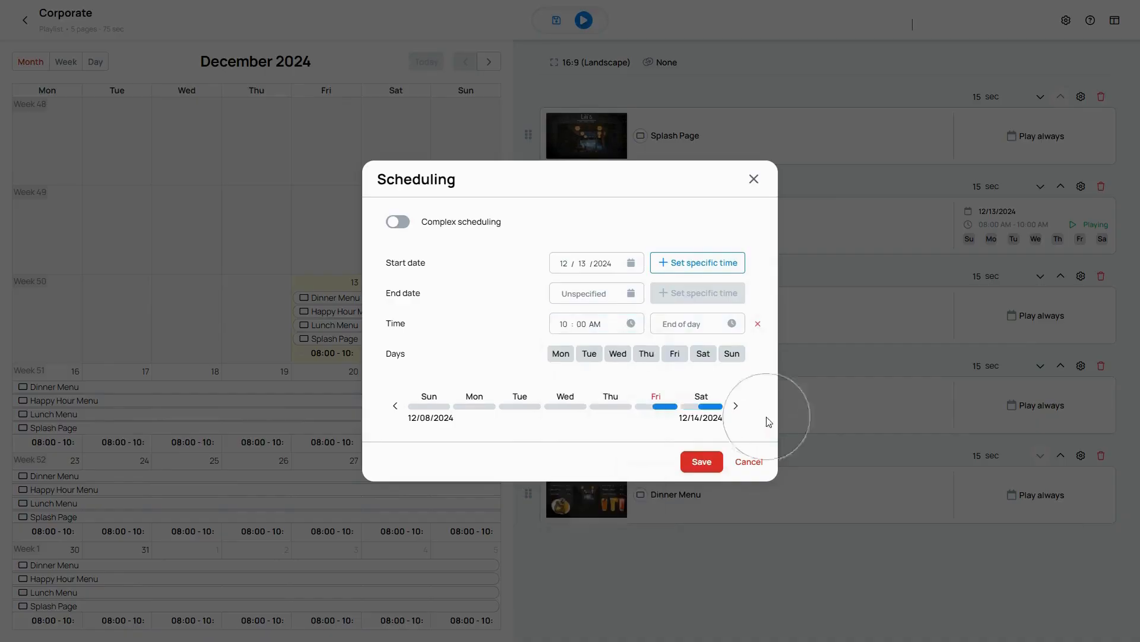
Step: Set the Lunch Menu's daily end time to 03:00 PM and save the schedule
left_click(732, 323)
scroll(679, 437, "down", 3)
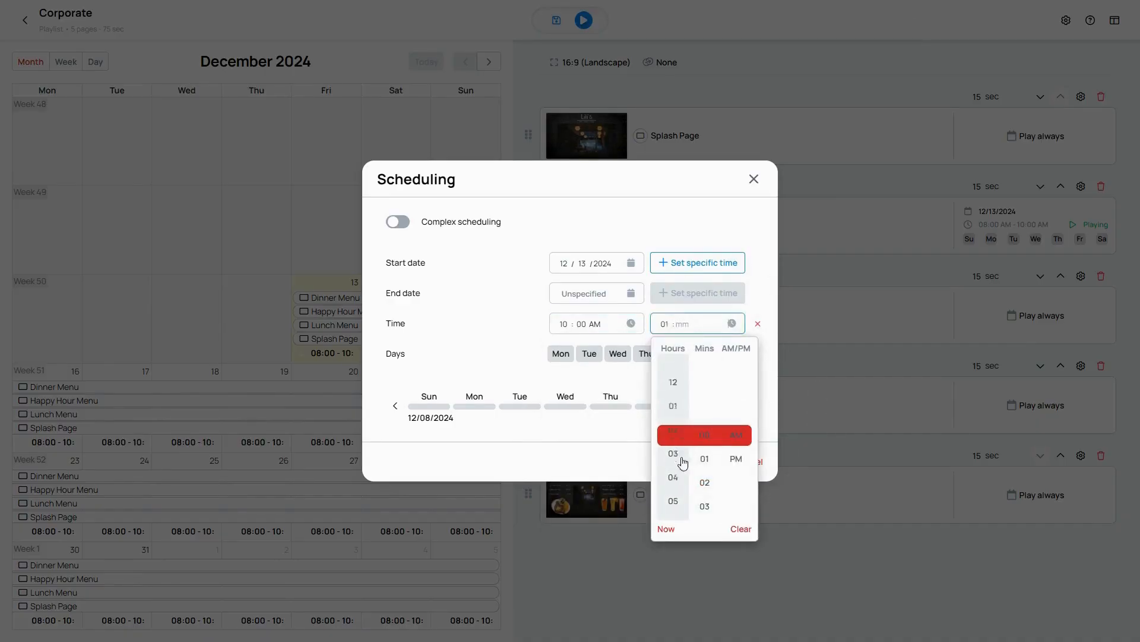
left_click(705, 435)
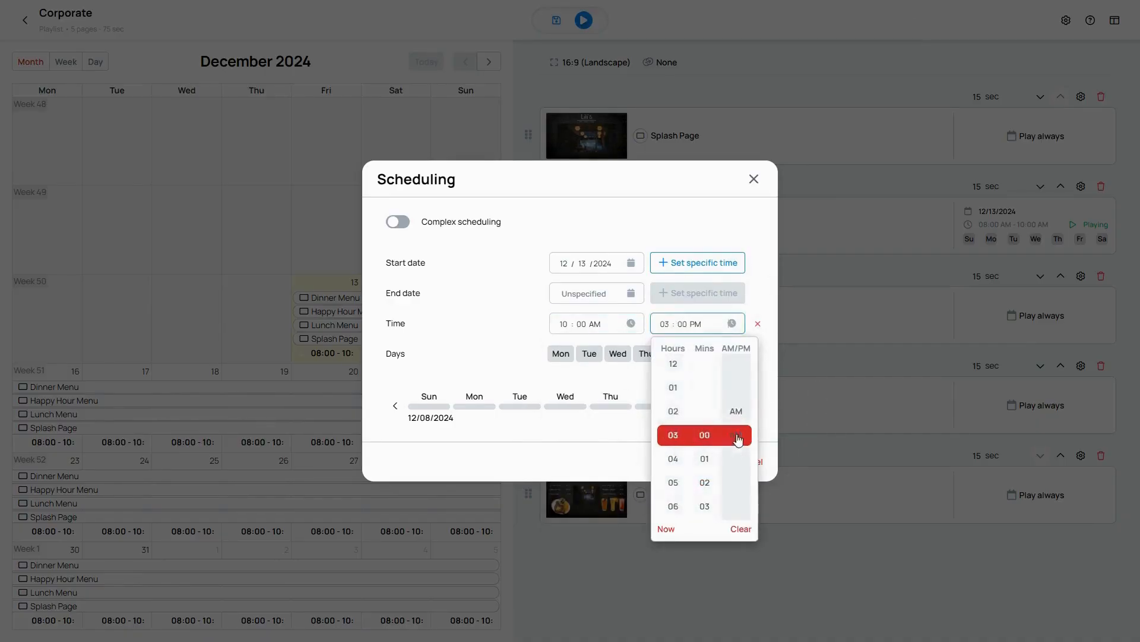
left_click(736, 459)
left_click(770, 426)
left_click(700, 464)
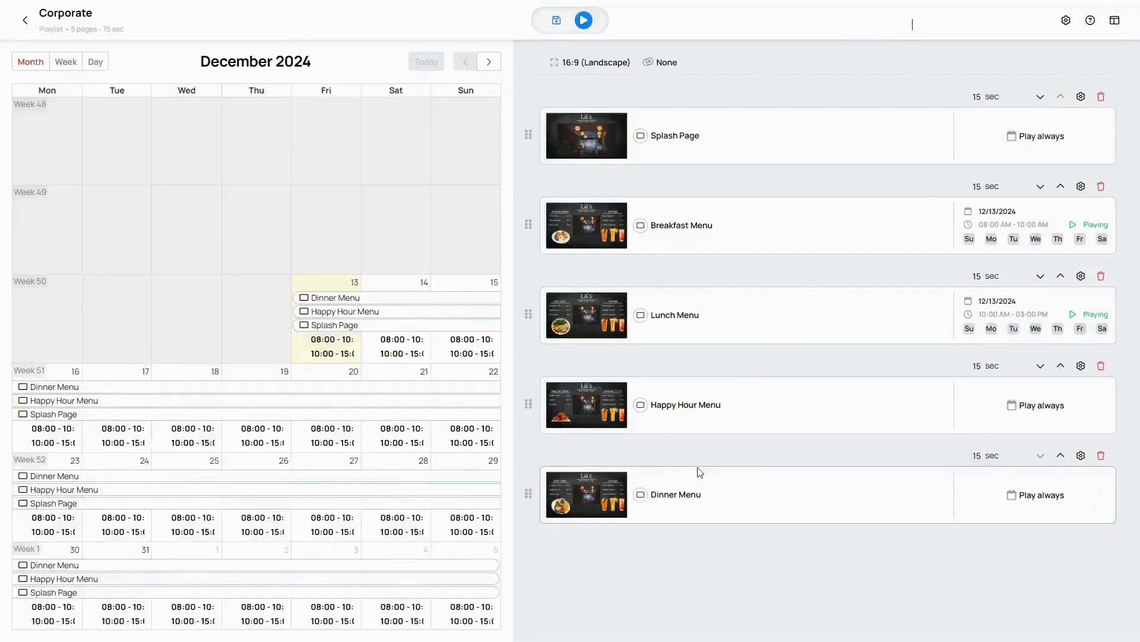
Step: Exclude Saturday and Sunday from the Happy Hour Menu's schedule and check the following week's preview
left_click(1034, 408)
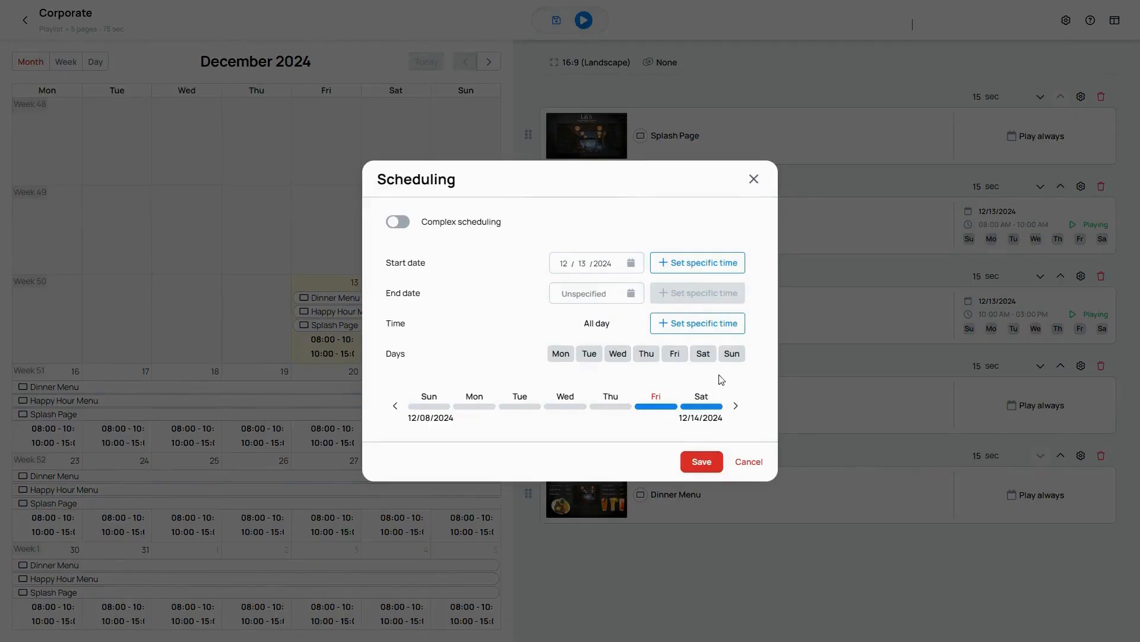
left_click(703, 354)
left_click(732, 354)
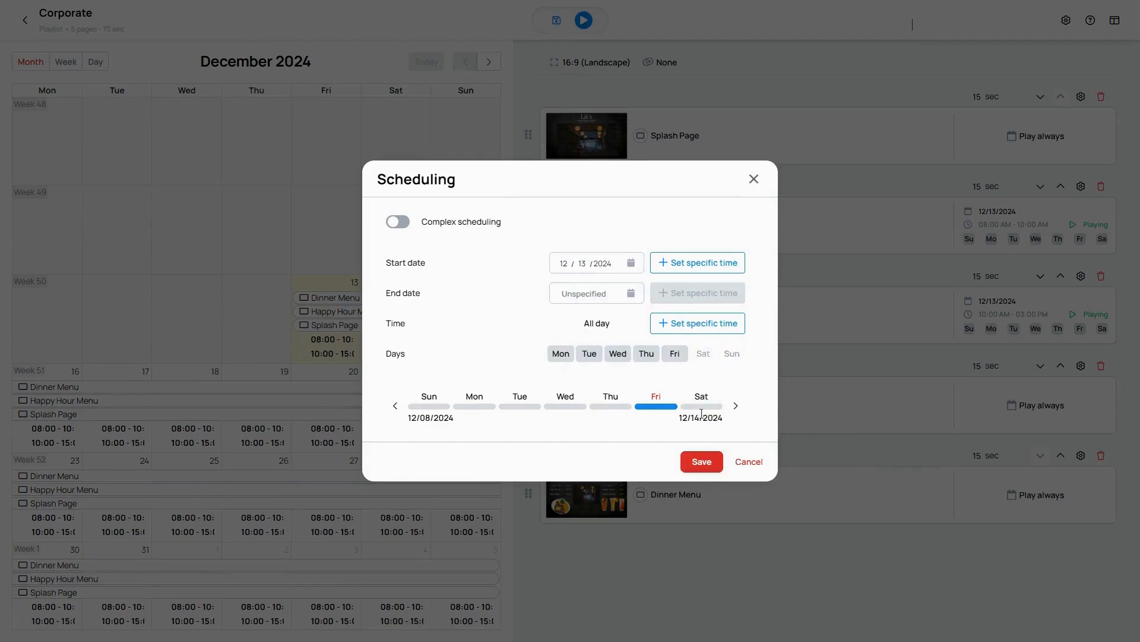
left_click(735, 406)
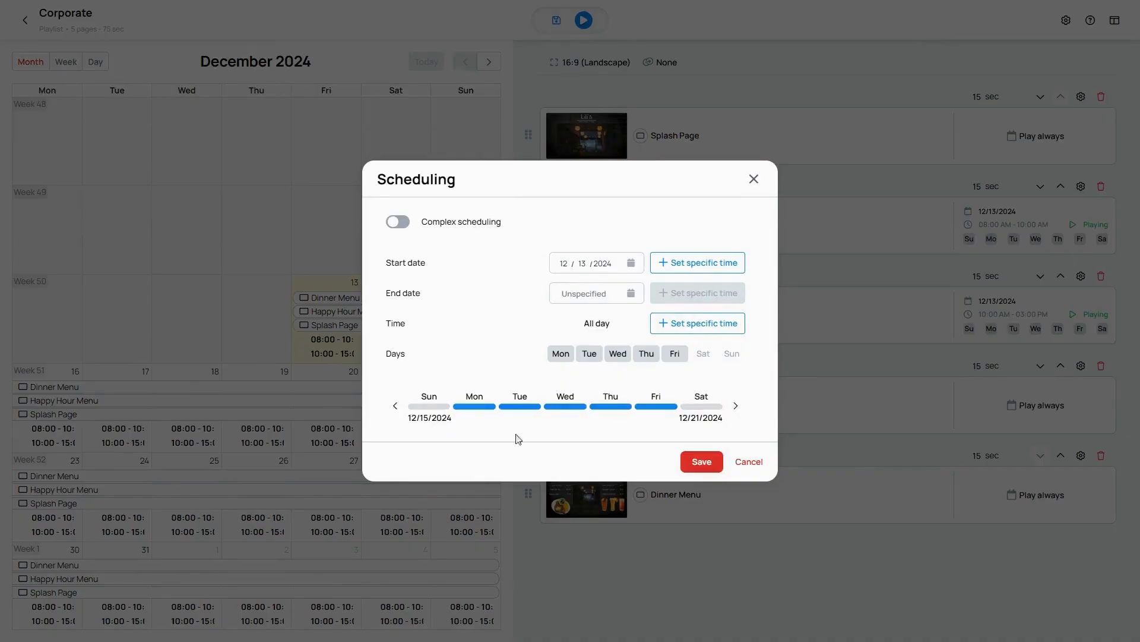
mouse_move(691, 410)
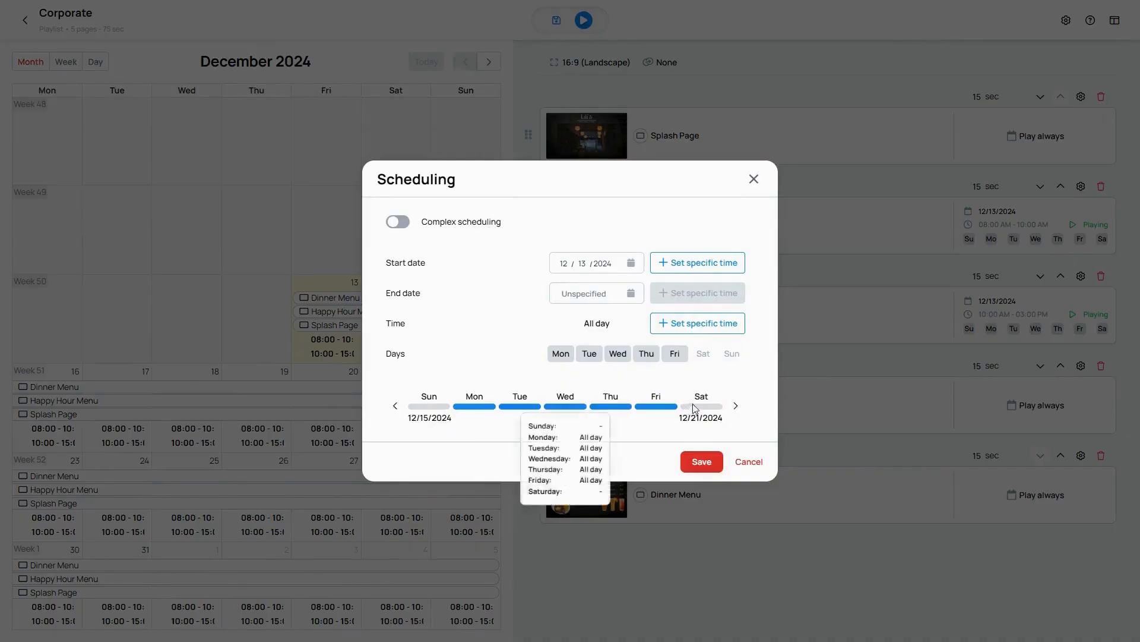
Step: Give the Happy Hour Menu's schedule a specific daily time starting at 03:00 PM
left_click(699, 330)
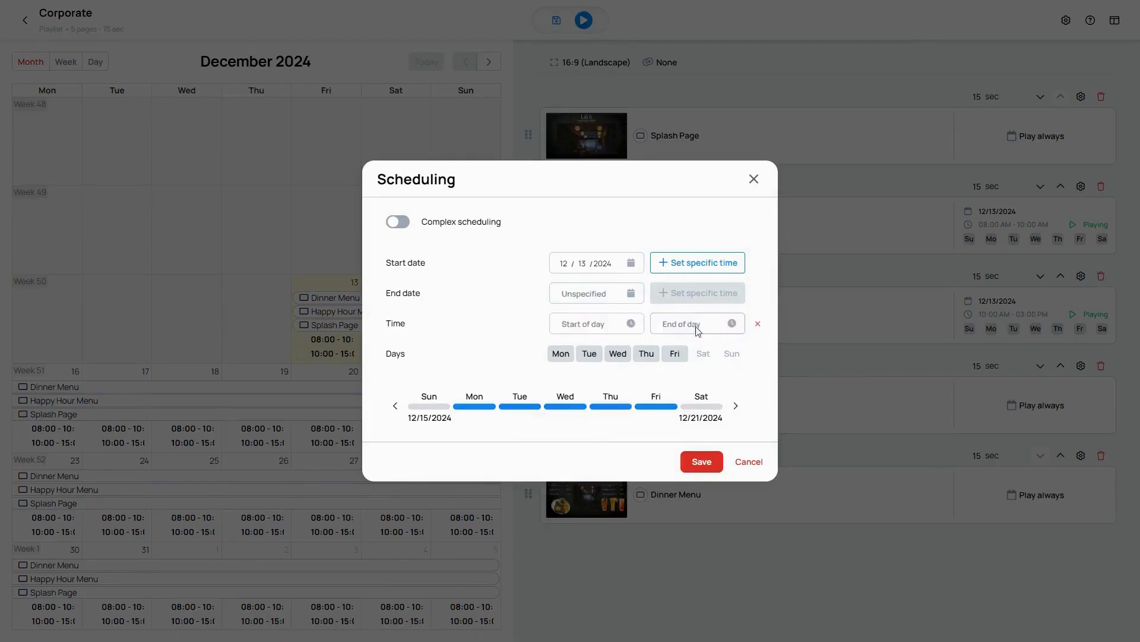
left_click(630, 324)
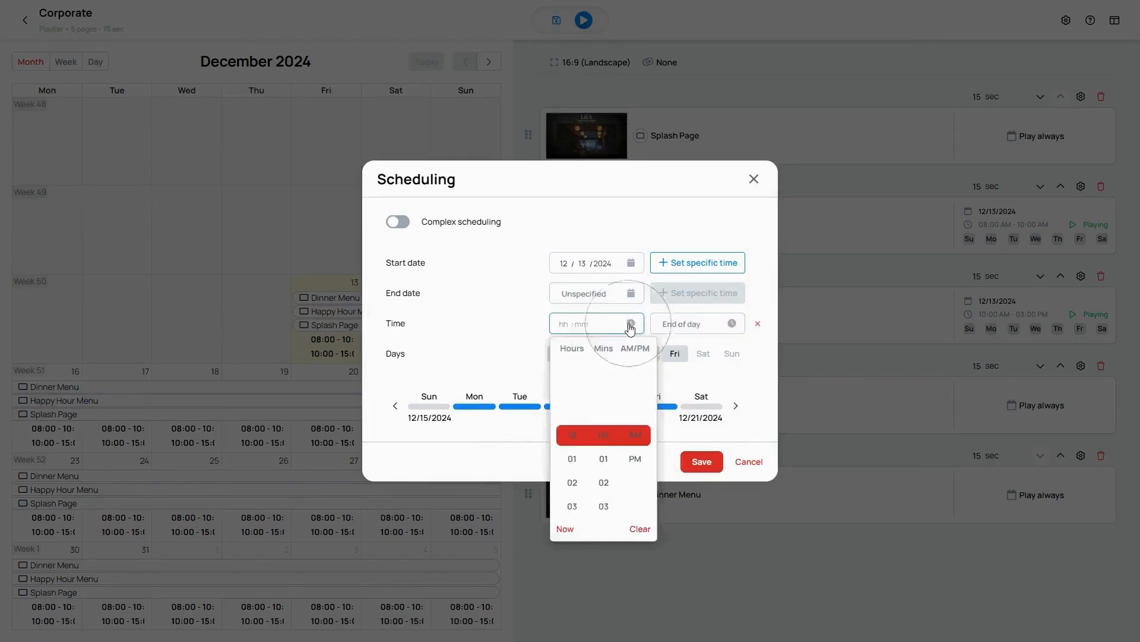
scroll(569, 457, "down", 3)
left_click(573, 436)
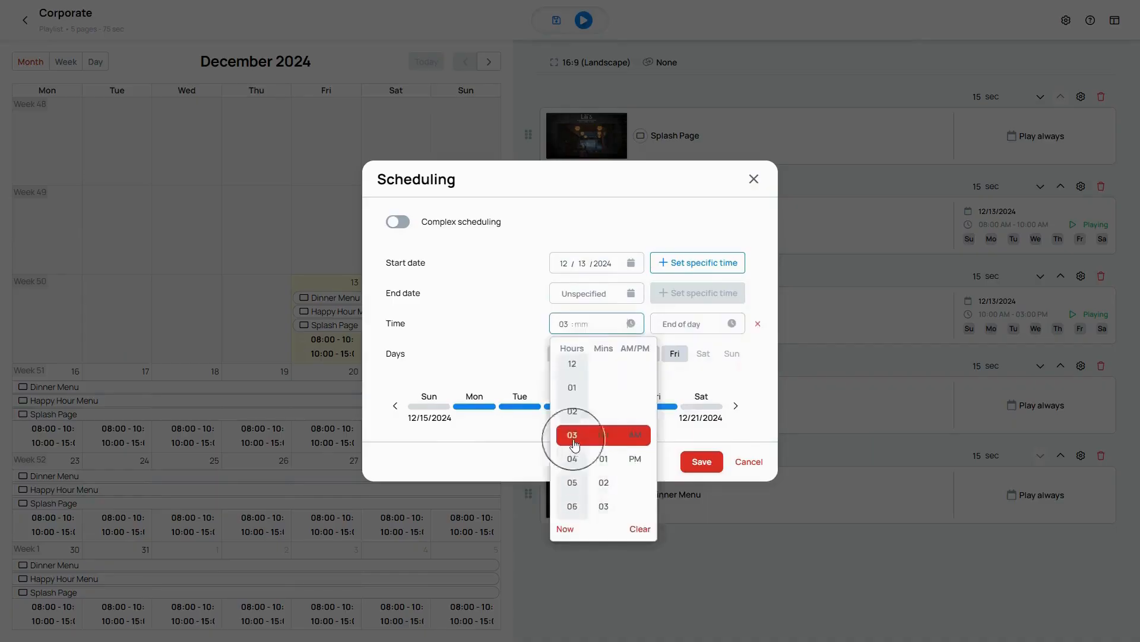
left_click(605, 435)
left_click(632, 459)
left_click(636, 438)
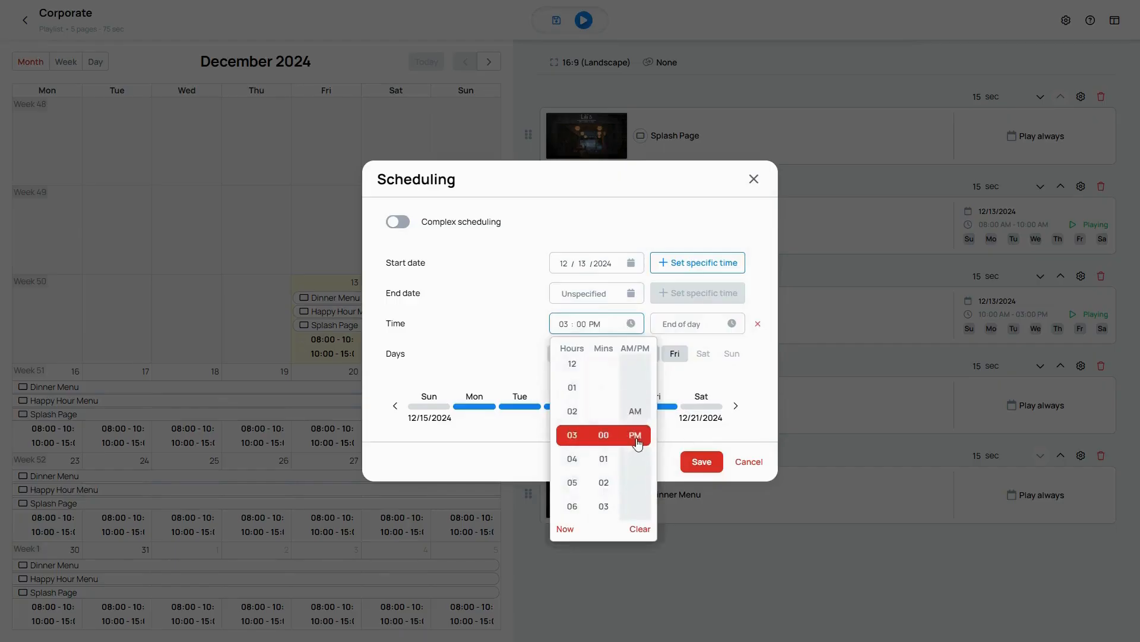
left_click(750, 363)
Step: Set the Happy Hour Menu's daily end time to 05:00 PM and save the schedule
left_click(733, 324)
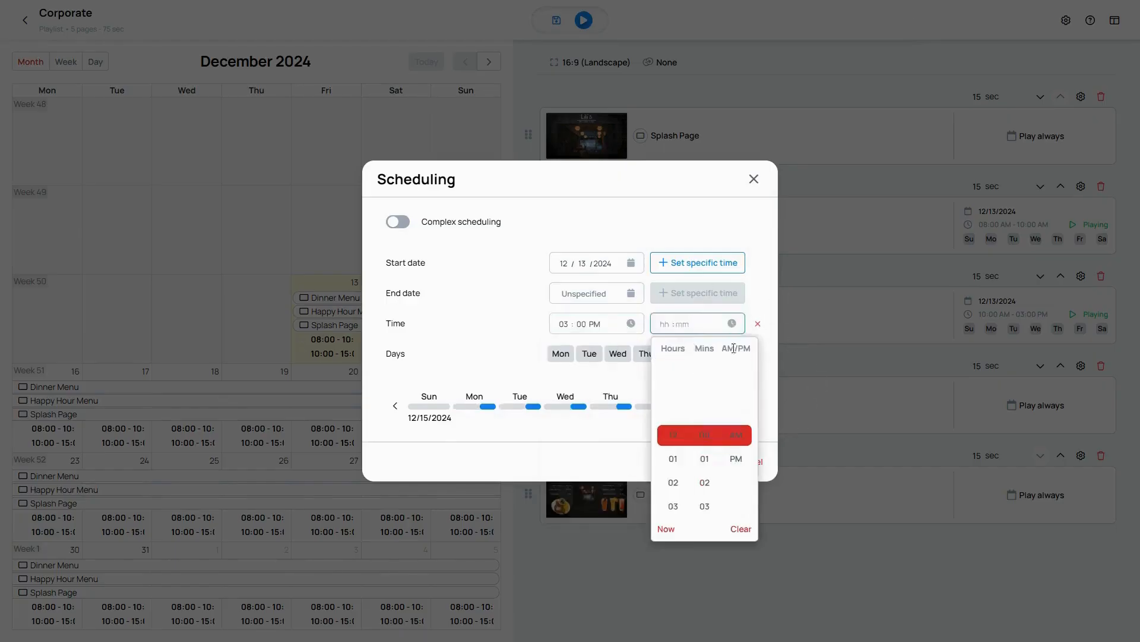
scroll(670, 448, "down", 5)
left_click(708, 434)
left_click(736, 458)
left_click(770, 407)
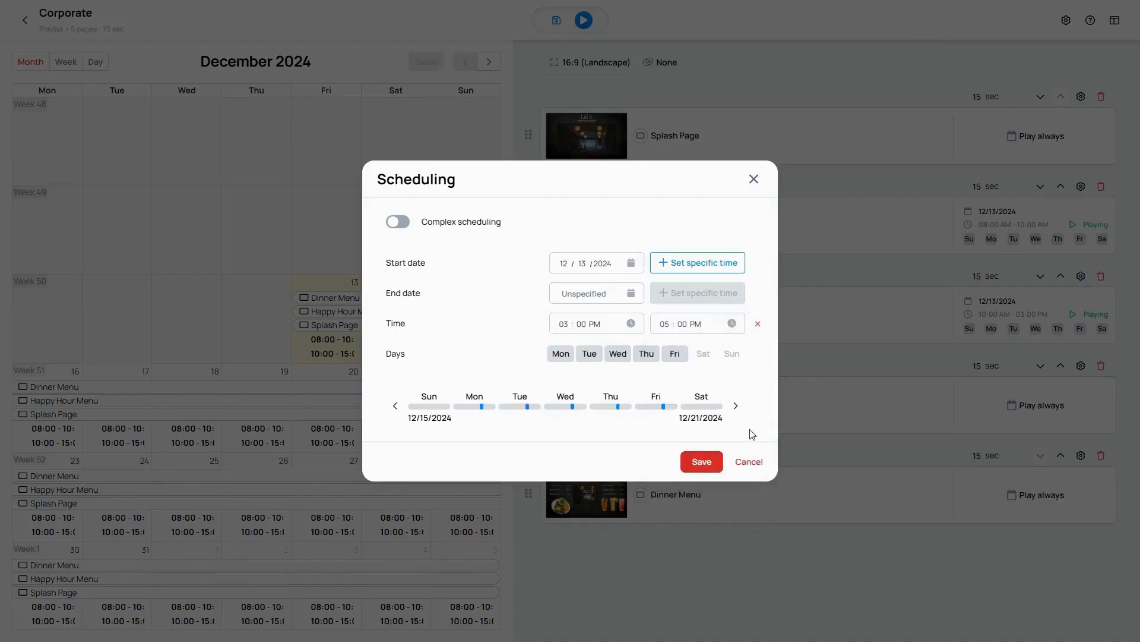
left_click(702, 463)
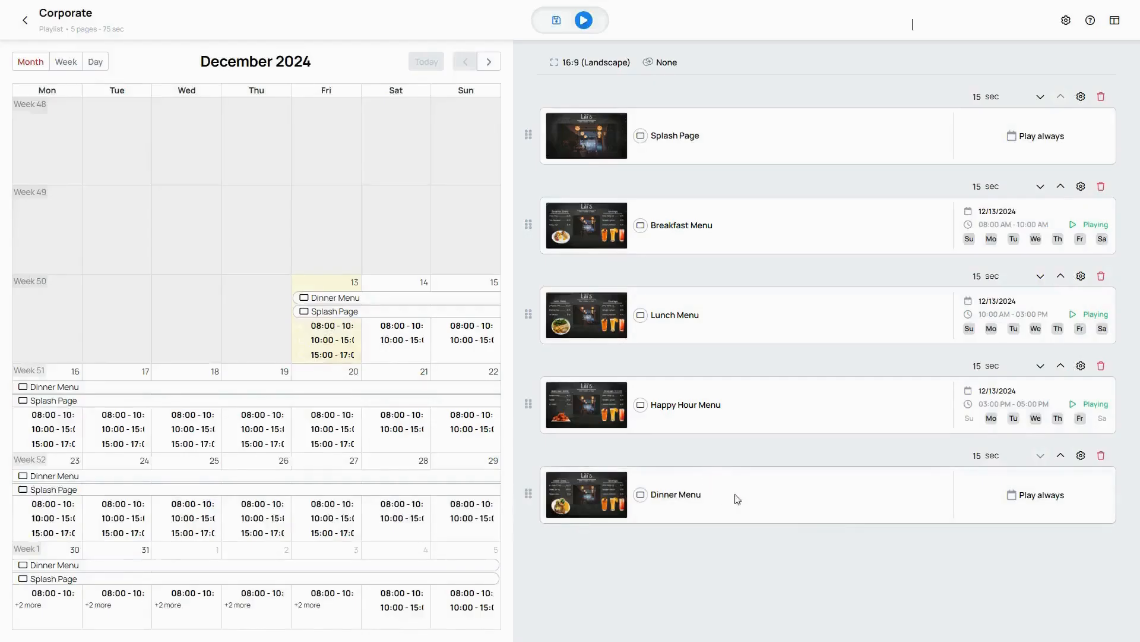
Step: Give the Dinner Menu's schedule a specific daily time starting at 05:00 PM
left_click(1050, 502)
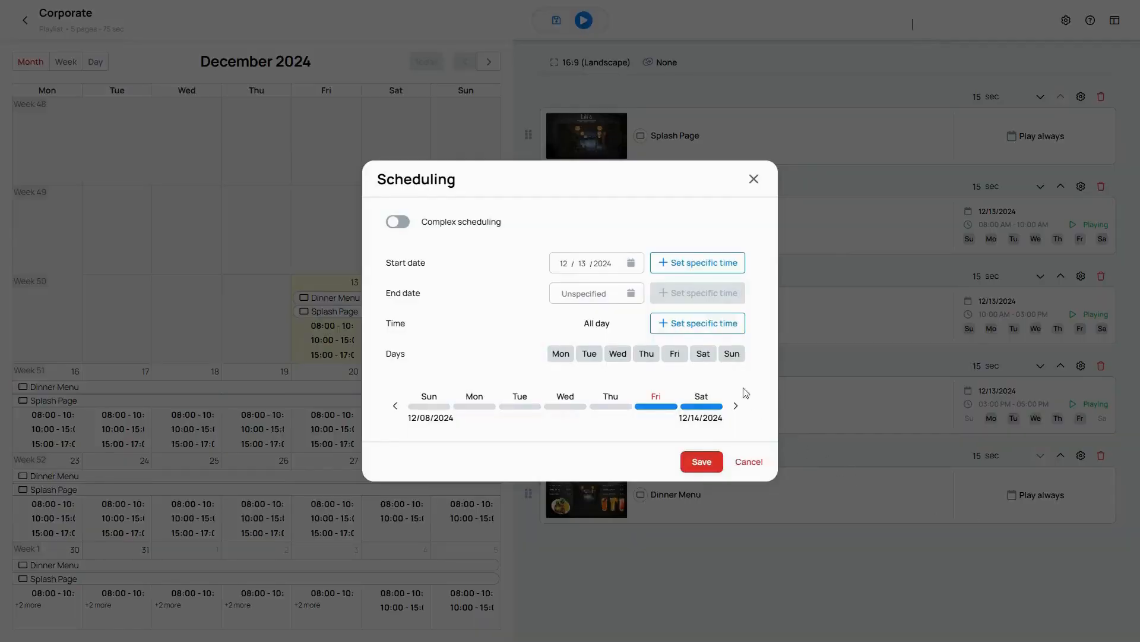
left_click(706, 330)
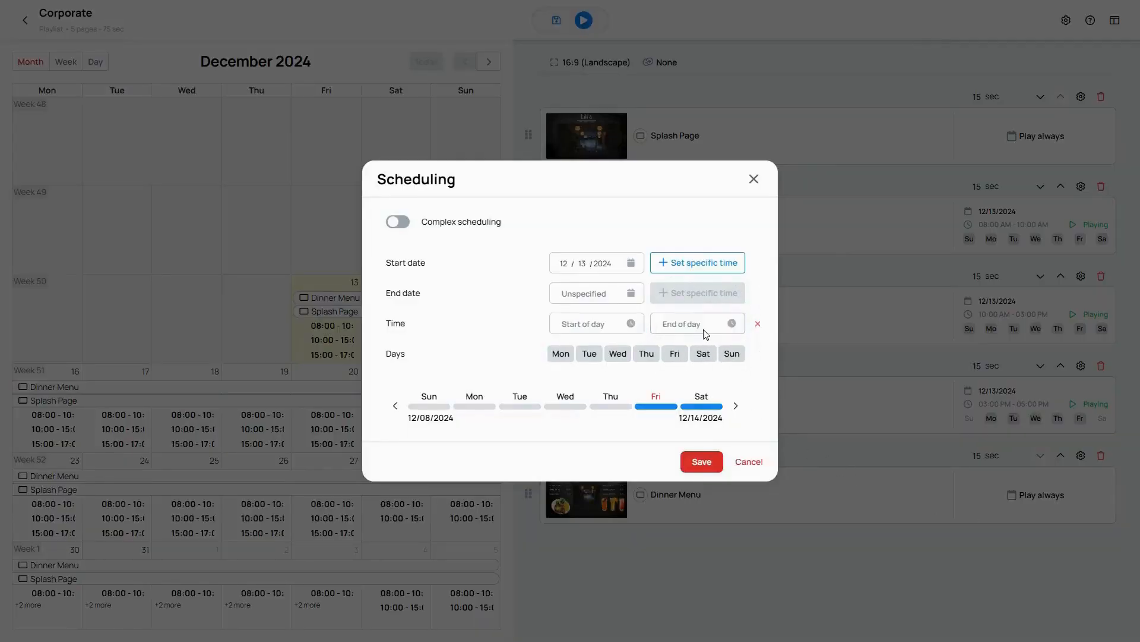
left_click(631, 323)
scroll(573, 464, "down", 5)
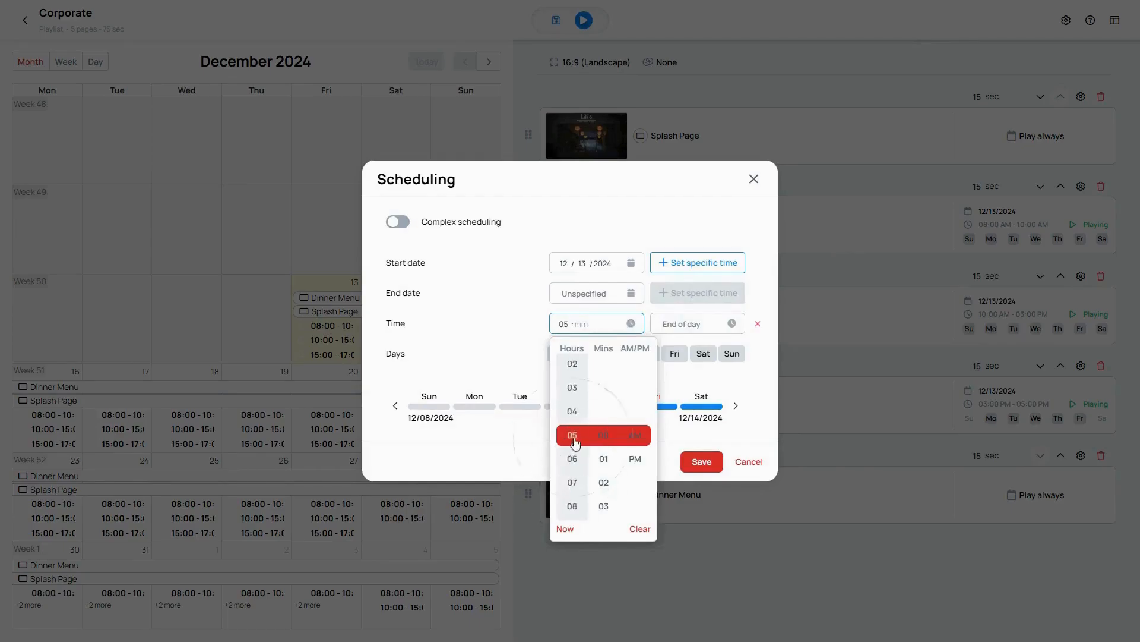
left_click(604, 435)
left_click(635, 458)
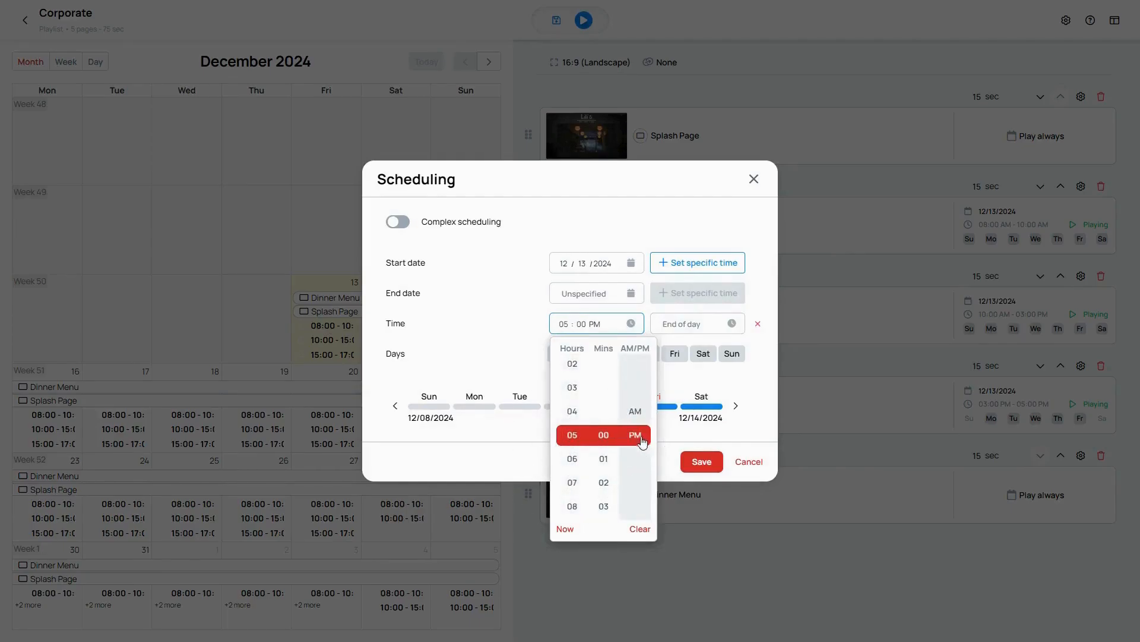
left_click(769, 387)
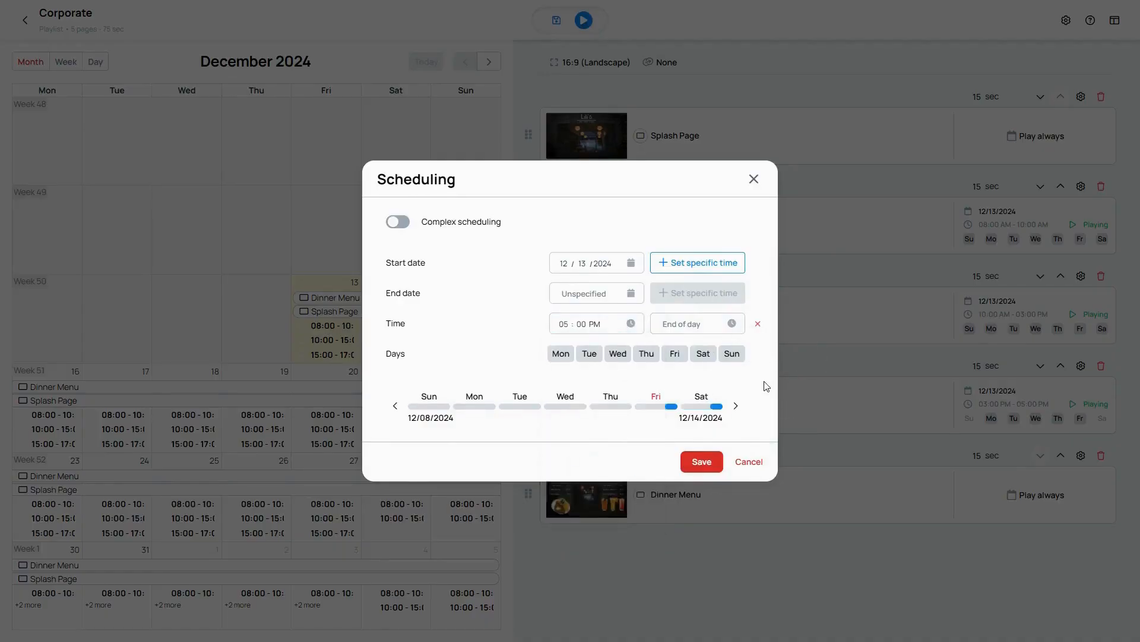
Step: Set the Dinner Menu's daily end time to 10:00 PM and save the schedule
left_click(731, 326)
scroll(678, 423, "down", 5)
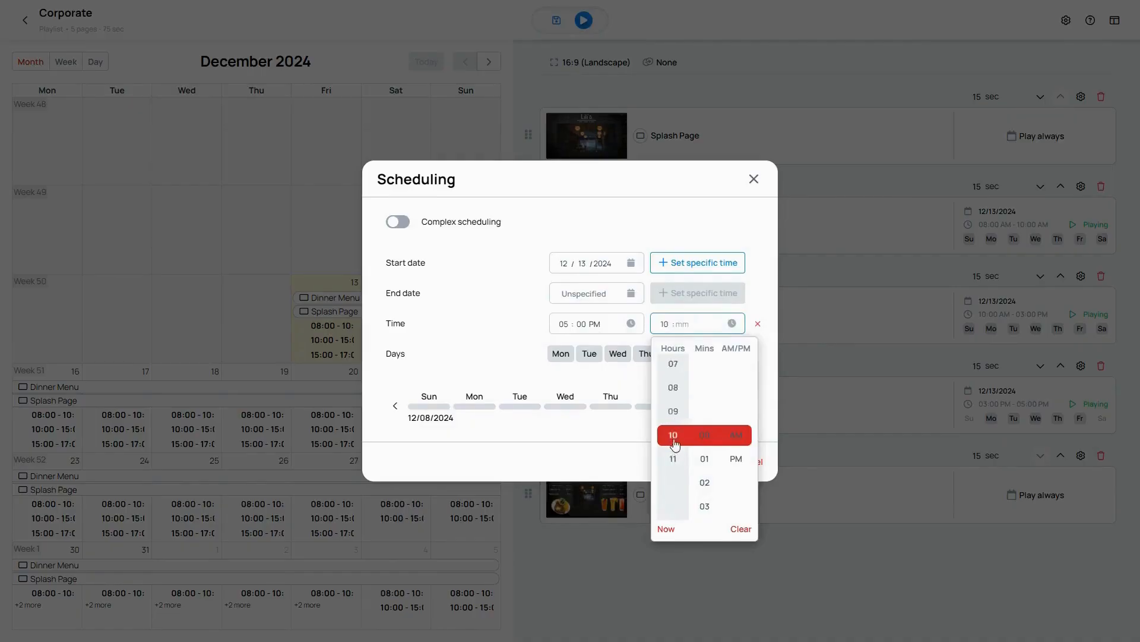
left_click(705, 438)
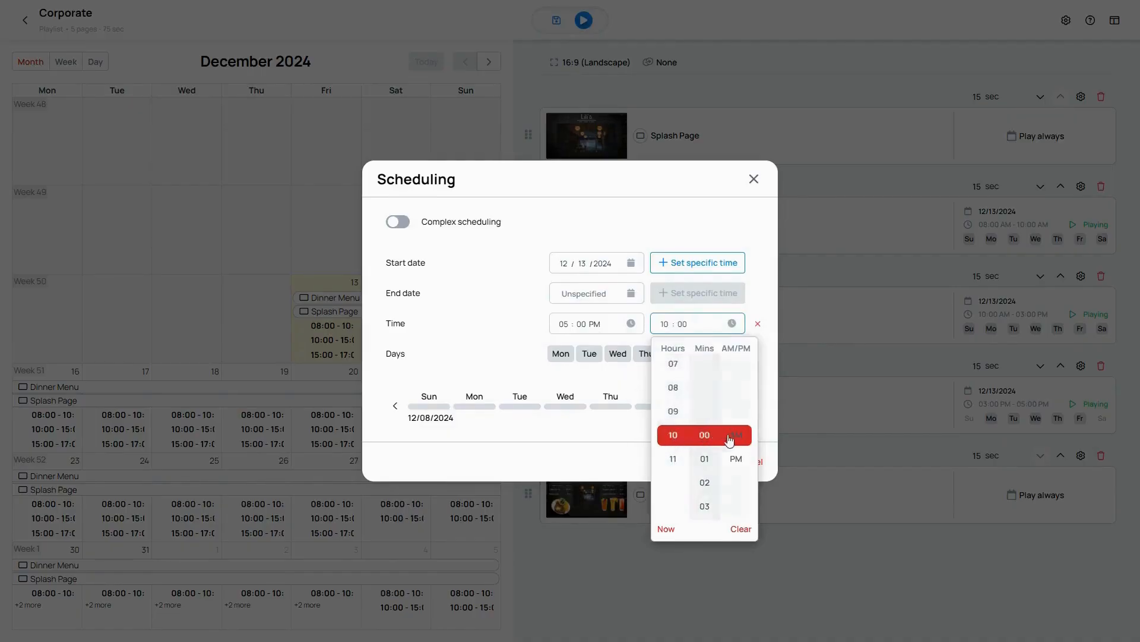
left_click(737, 437)
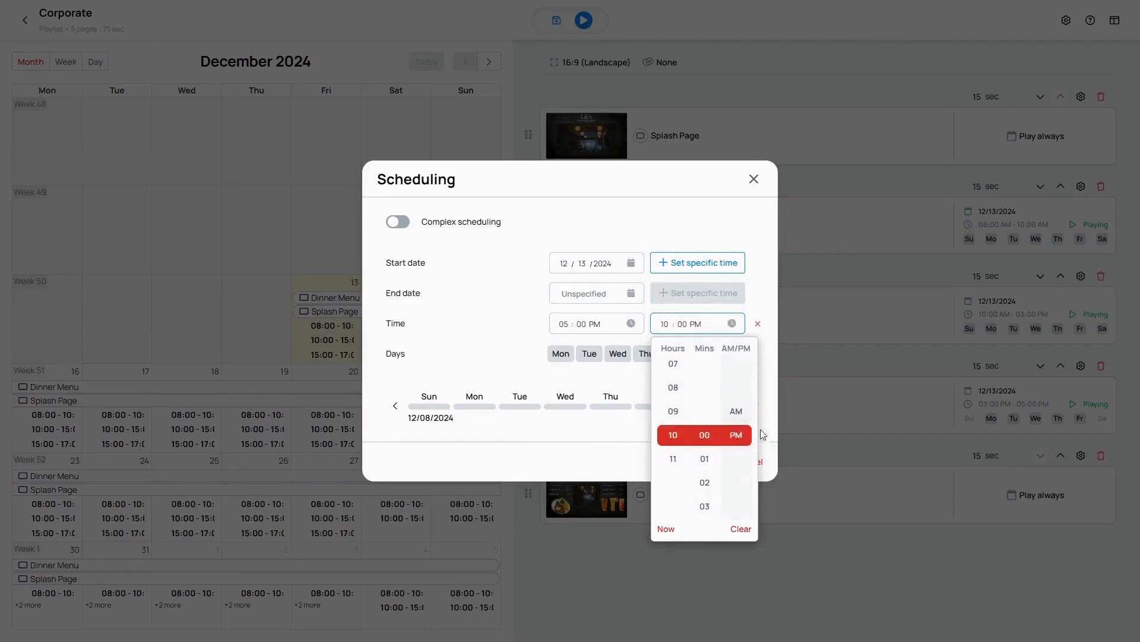
left_click(770, 404)
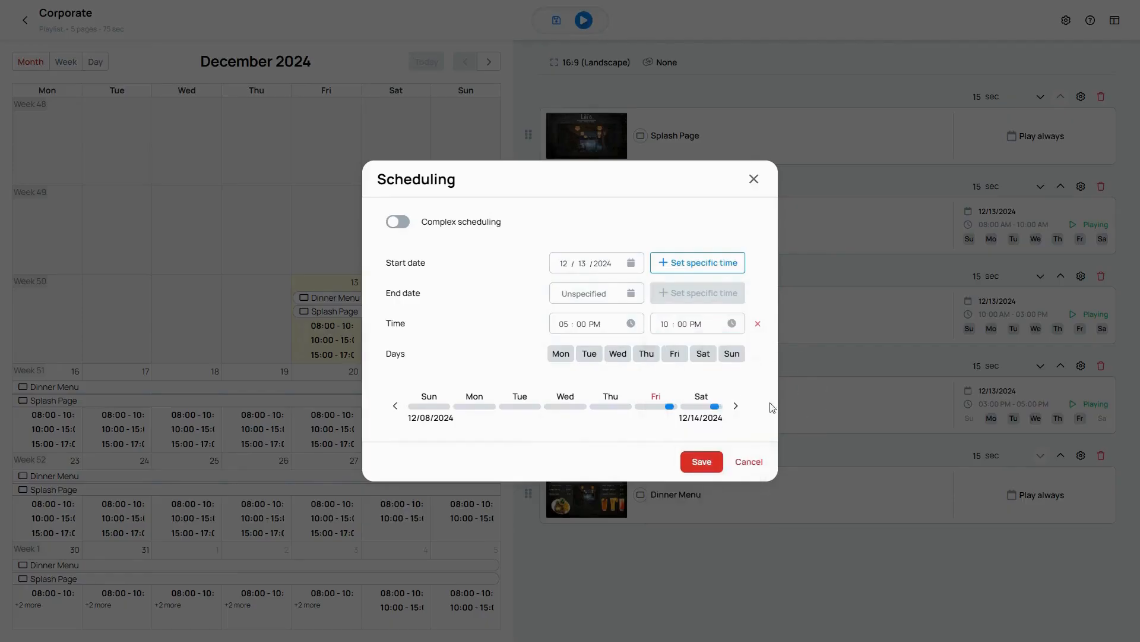
left_click(704, 463)
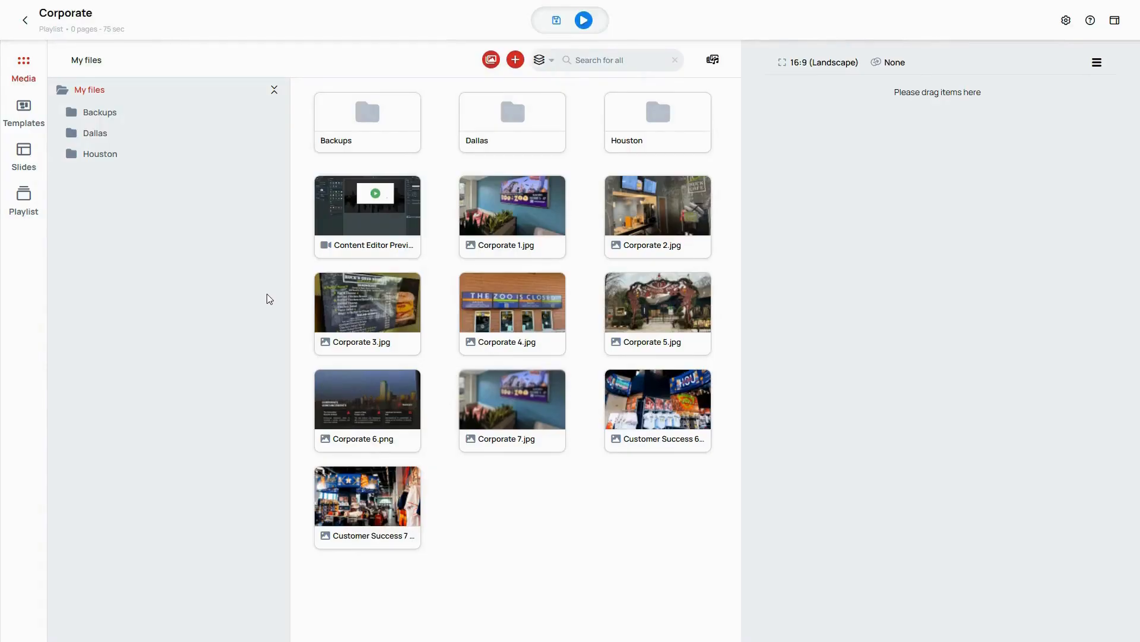
Step: Add the media files Corporate 6.png, Corporate 7.jpg and Content Editor Preview.mp4 to the empty Corporate playlist, in that order
left_click_drag(345, 395, 846, 234)
left_click_drag(522, 404, 788, 309)
left_click_drag(364, 218, 826, 313)
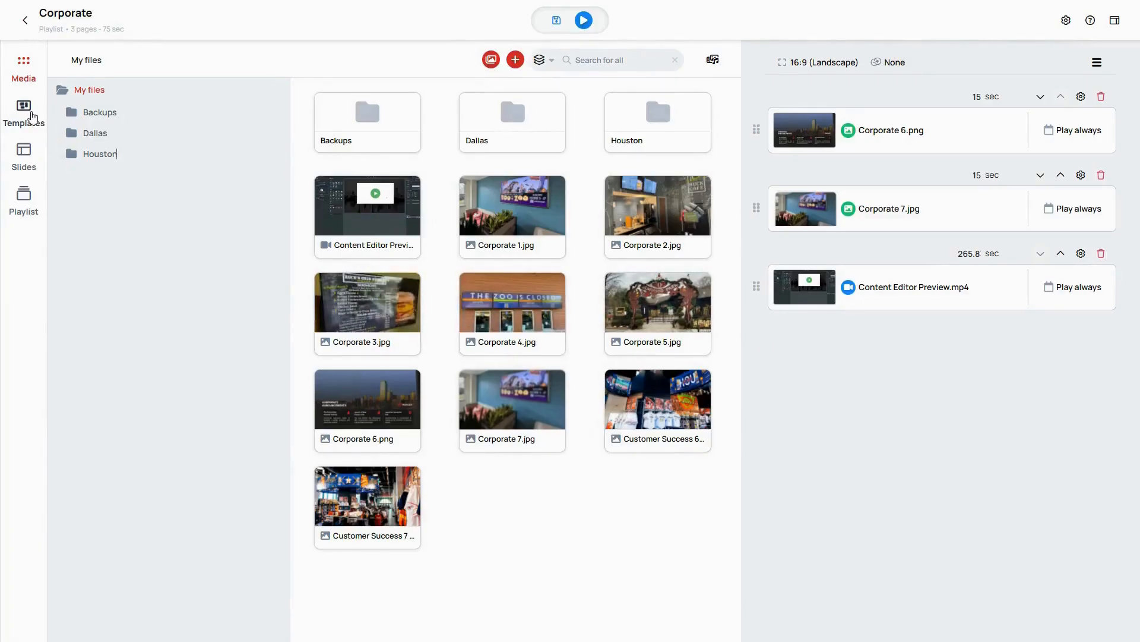
Step: Insert the Welcome Slide template as the playlist's first item and set its playback mode to Exclusive
left_click(25, 113)
left_click_drag(253, 186, 849, 124)
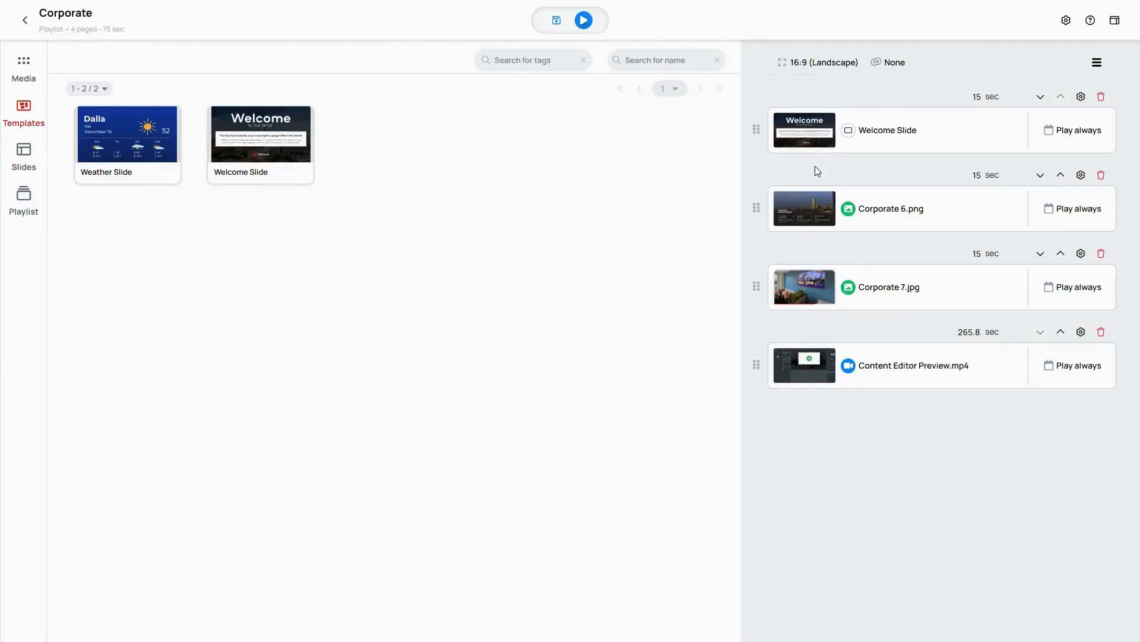
left_click(1080, 96)
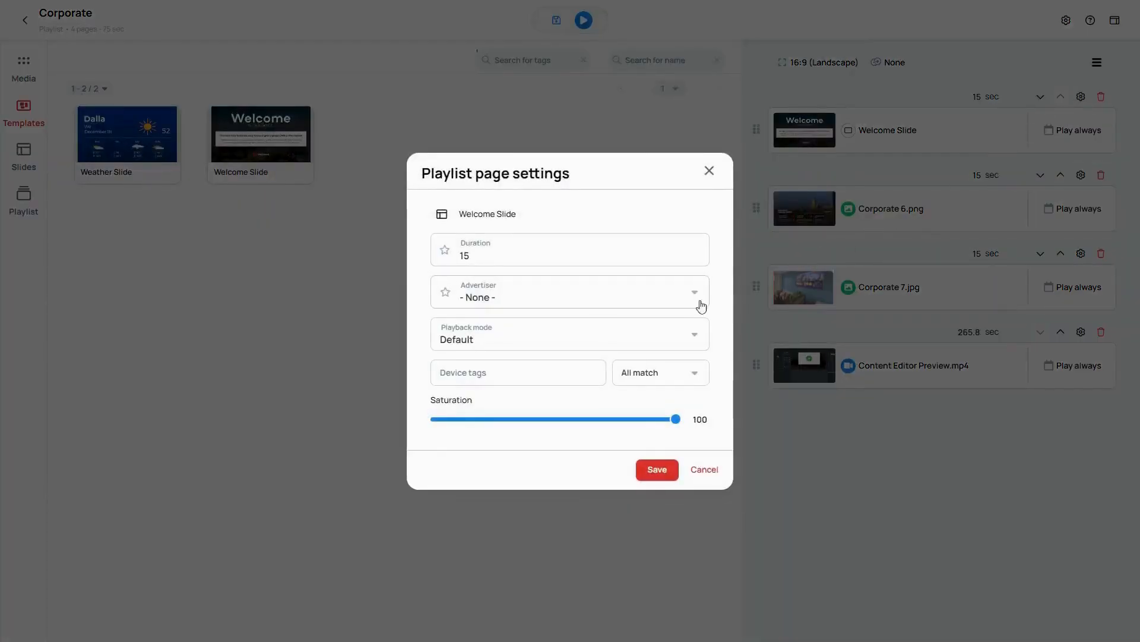
left_click(680, 334)
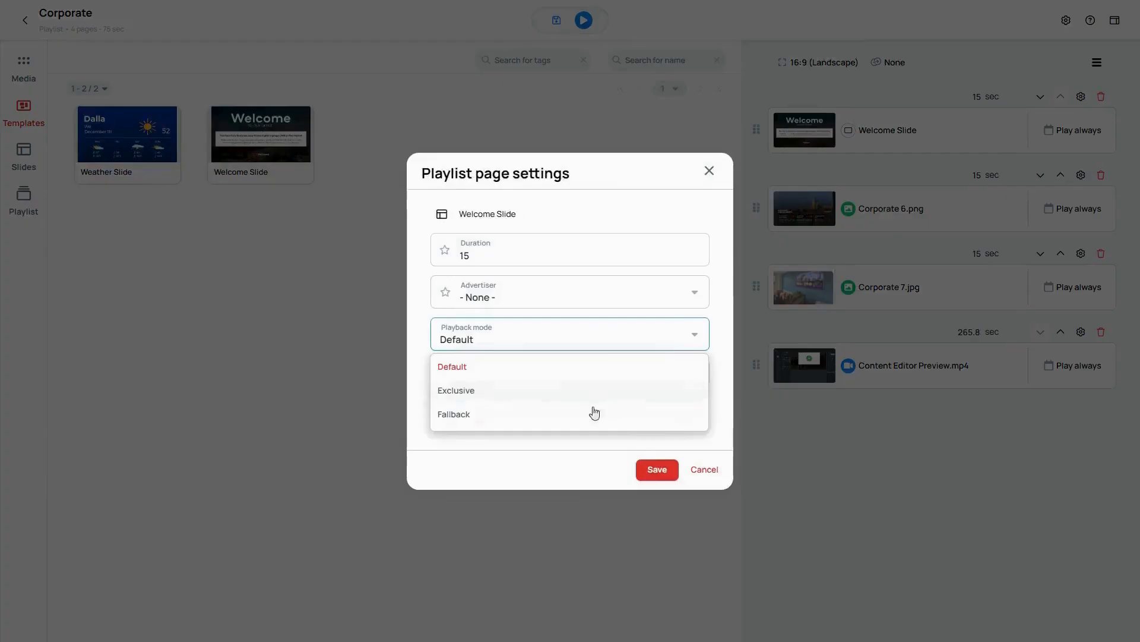
left_click(553, 399)
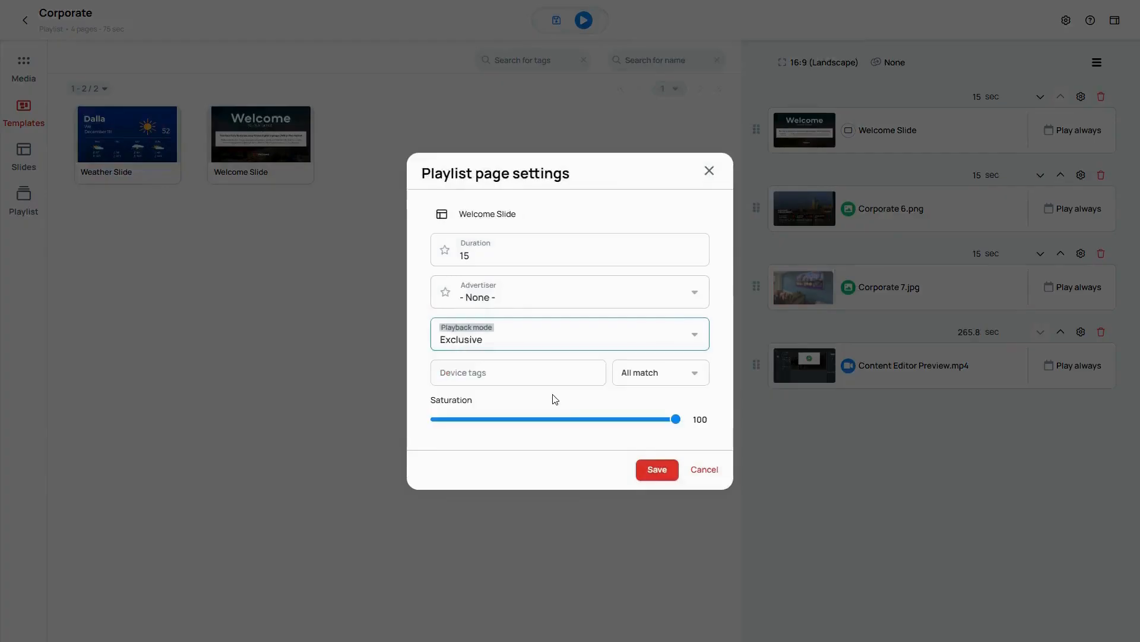
left_click(657, 469)
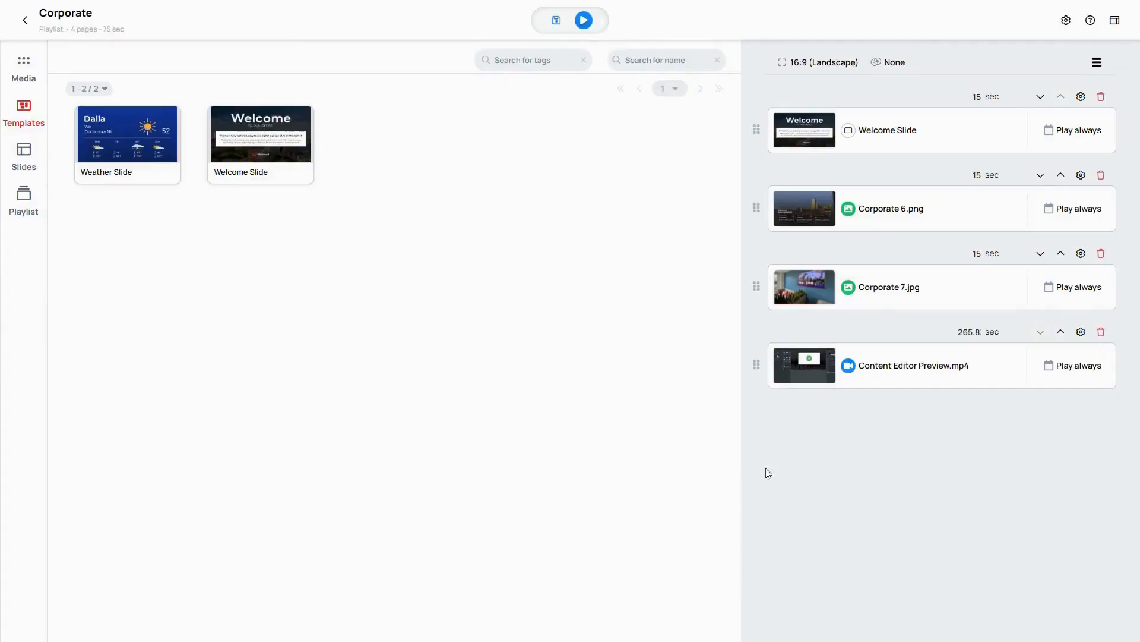
Step: Set both the start date and the end date of the Welcome Slide's schedule to 12/19/2024
left_click(1090, 136)
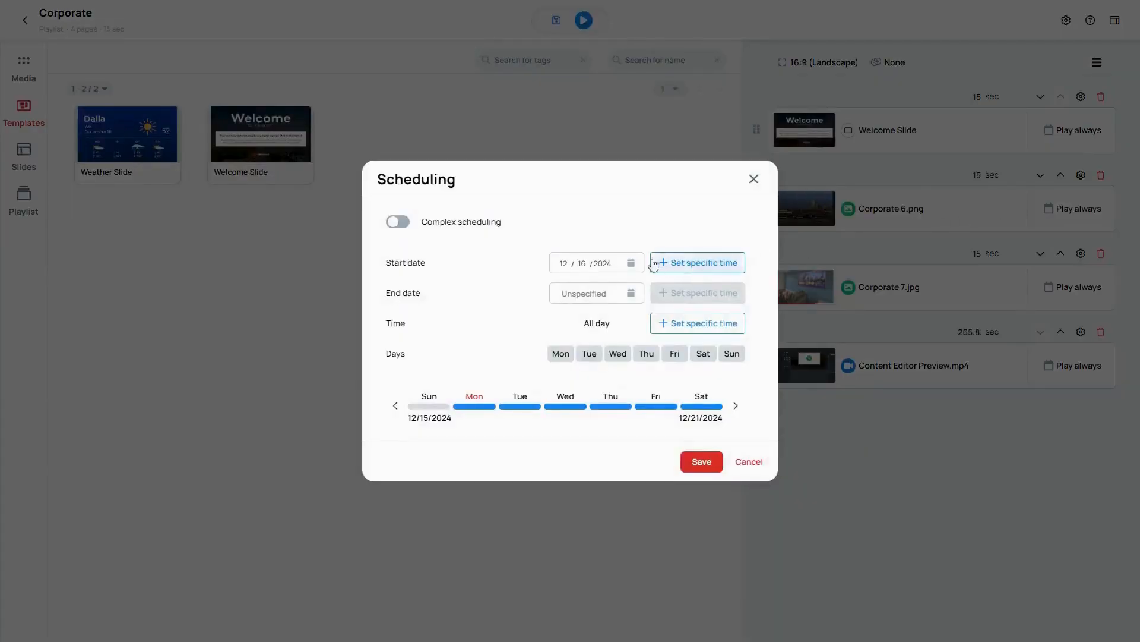
left_click(630, 263)
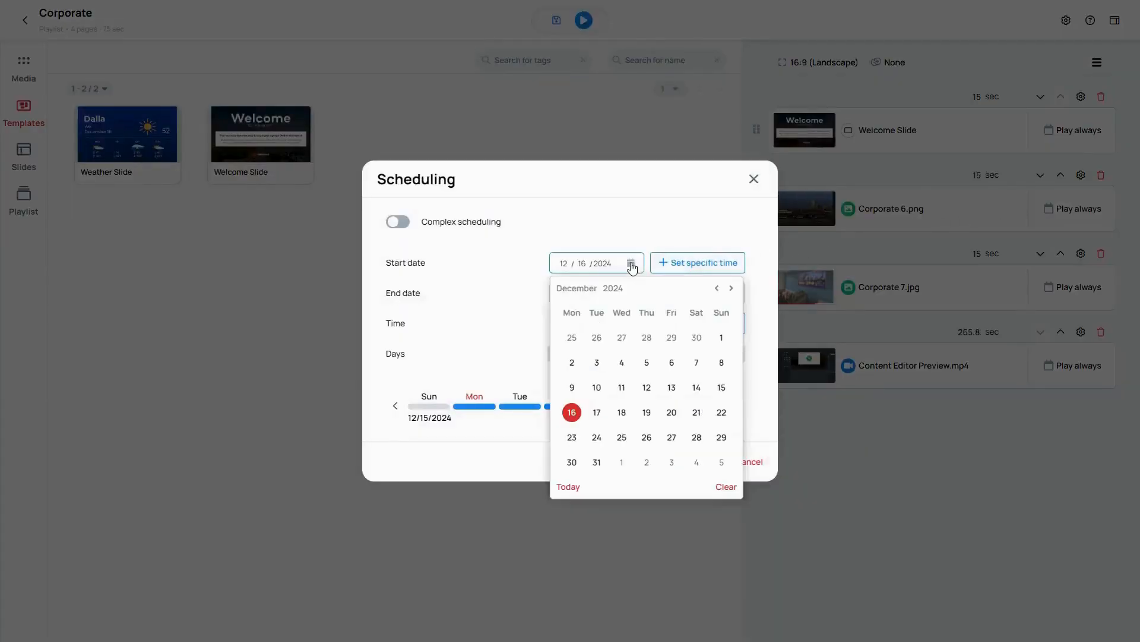
left_click(647, 412)
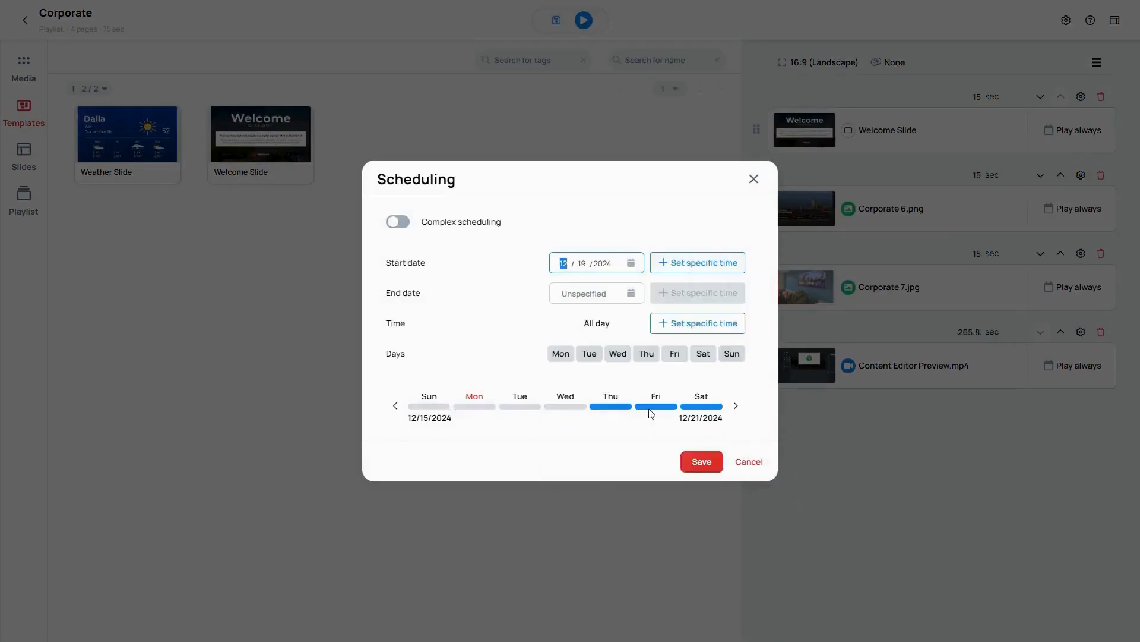
left_click(631, 293)
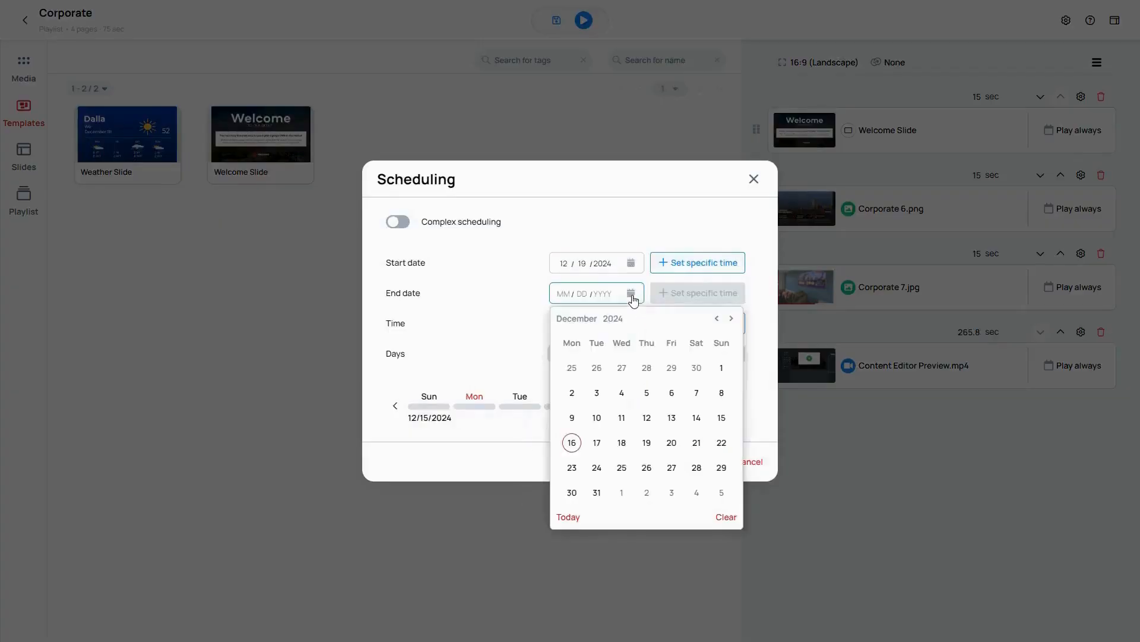
left_click(648, 442)
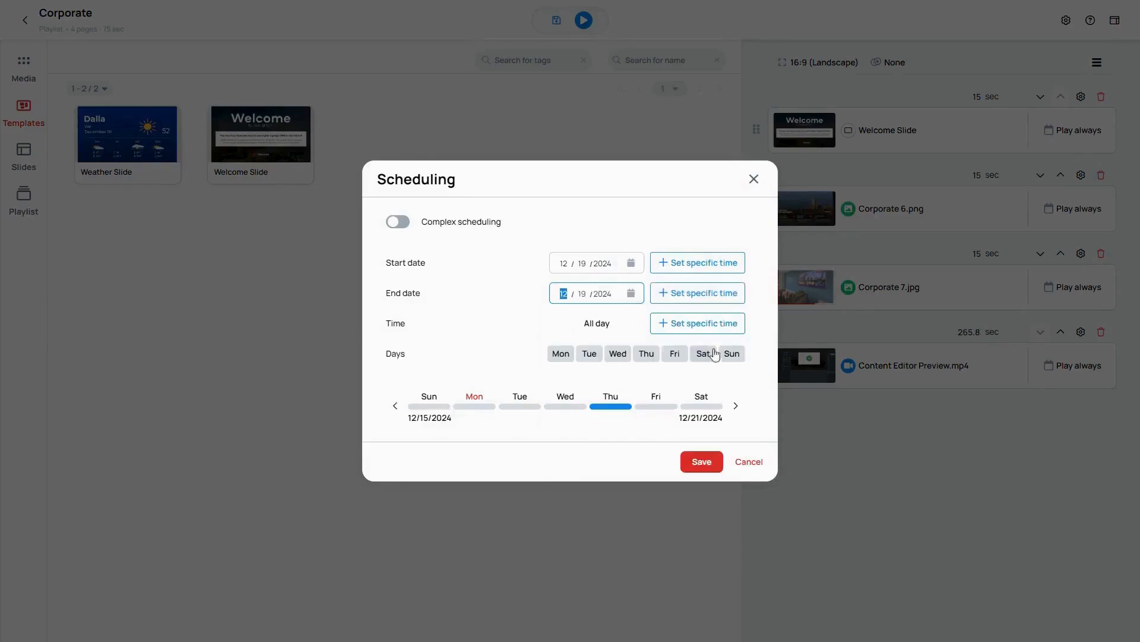
Step: Give the Welcome Slide's start date a specific time of 03:00 PM
left_click(710, 262)
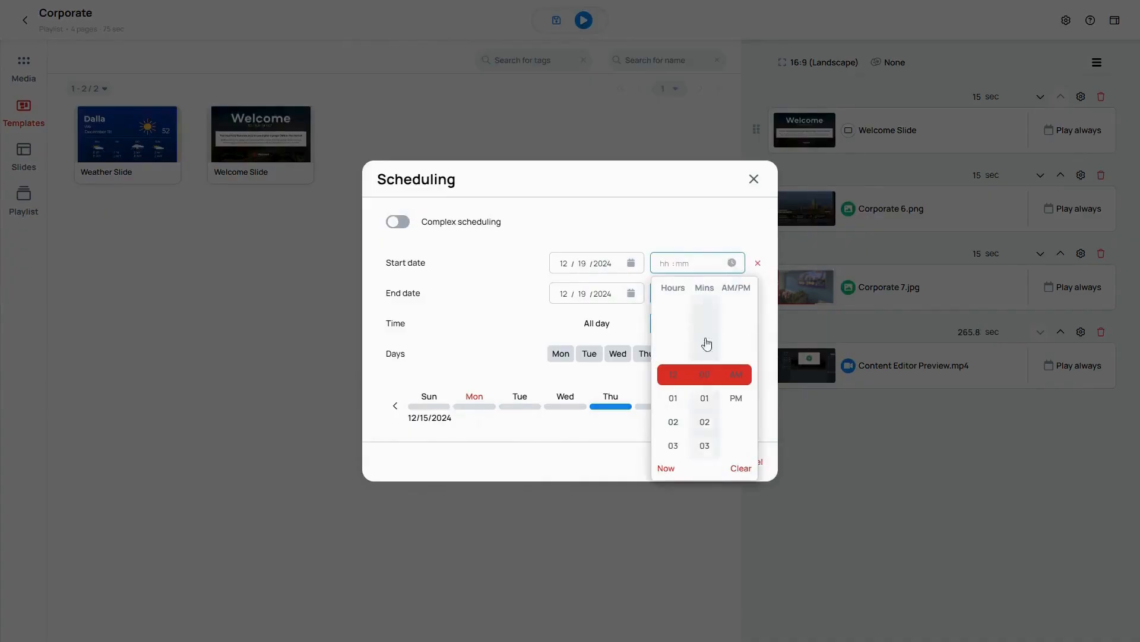
left_click(674, 421)
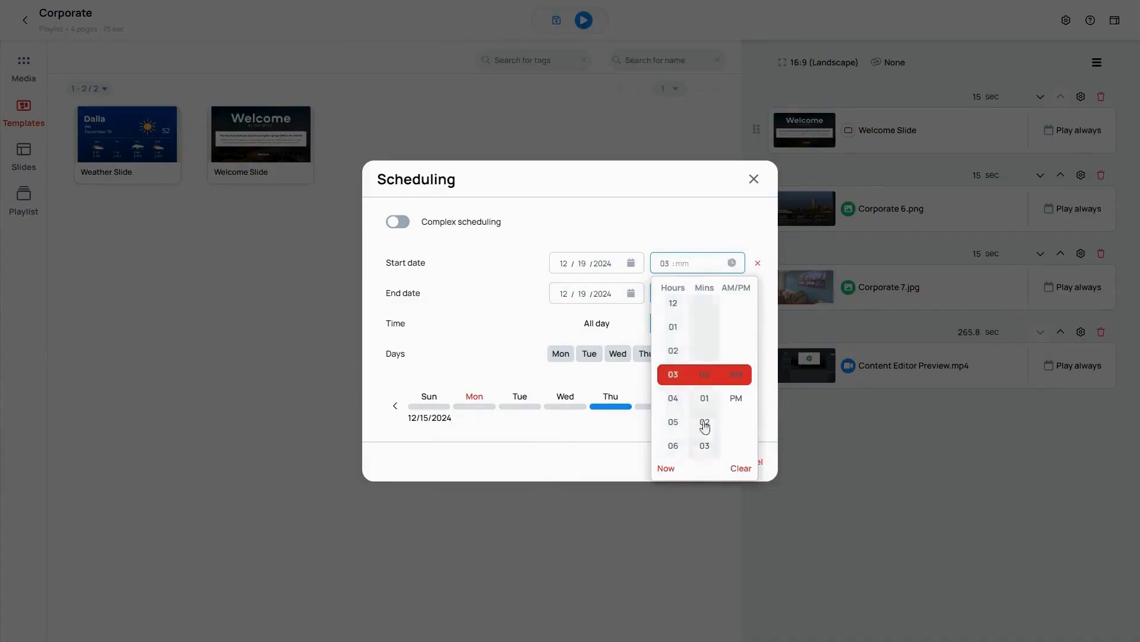
left_click(704, 375)
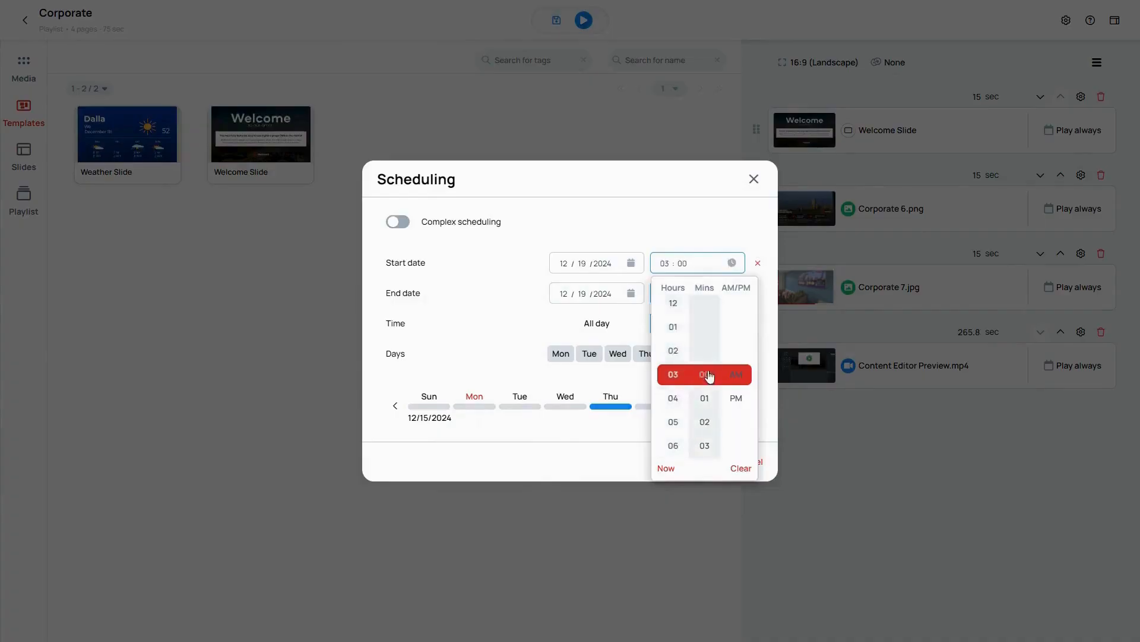
left_click(736, 397)
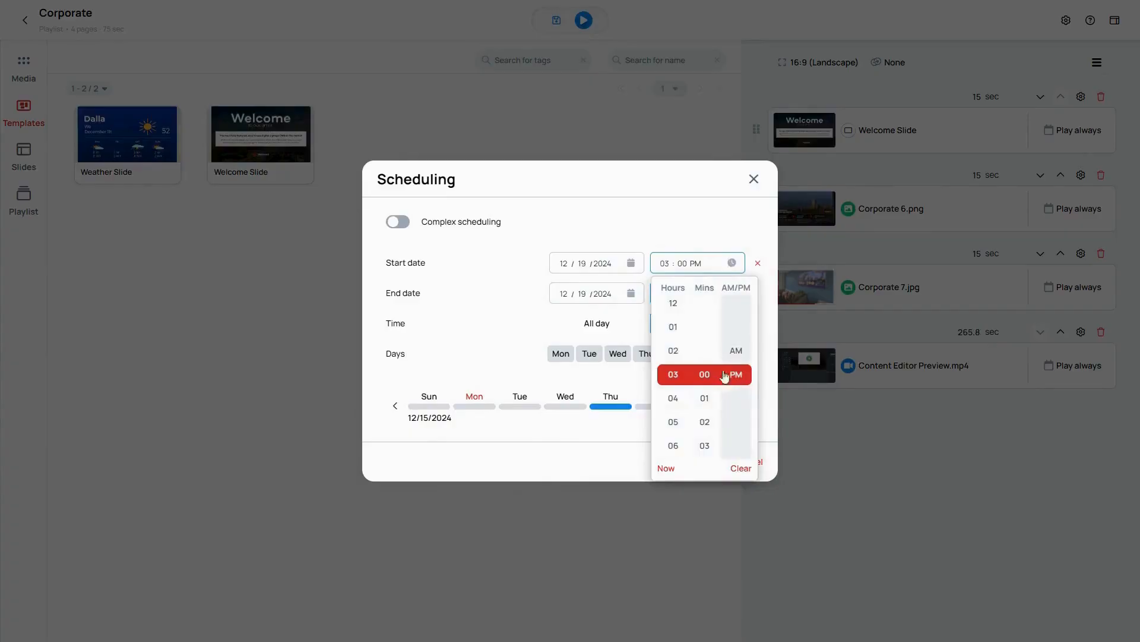
left_click(690, 247)
Step: Give the Welcome Slide's end date a specific time of 04:00 PM and save the schedule
left_click(683, 293)
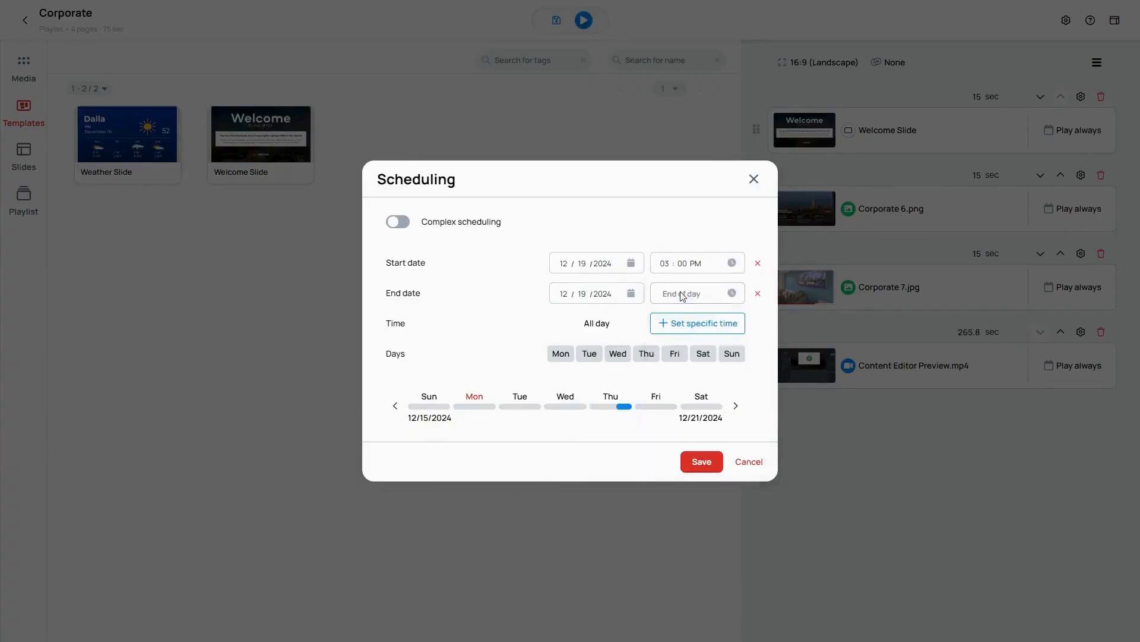
left_click(731, 293)
left_click(674, 425)
left_click(674, 425)
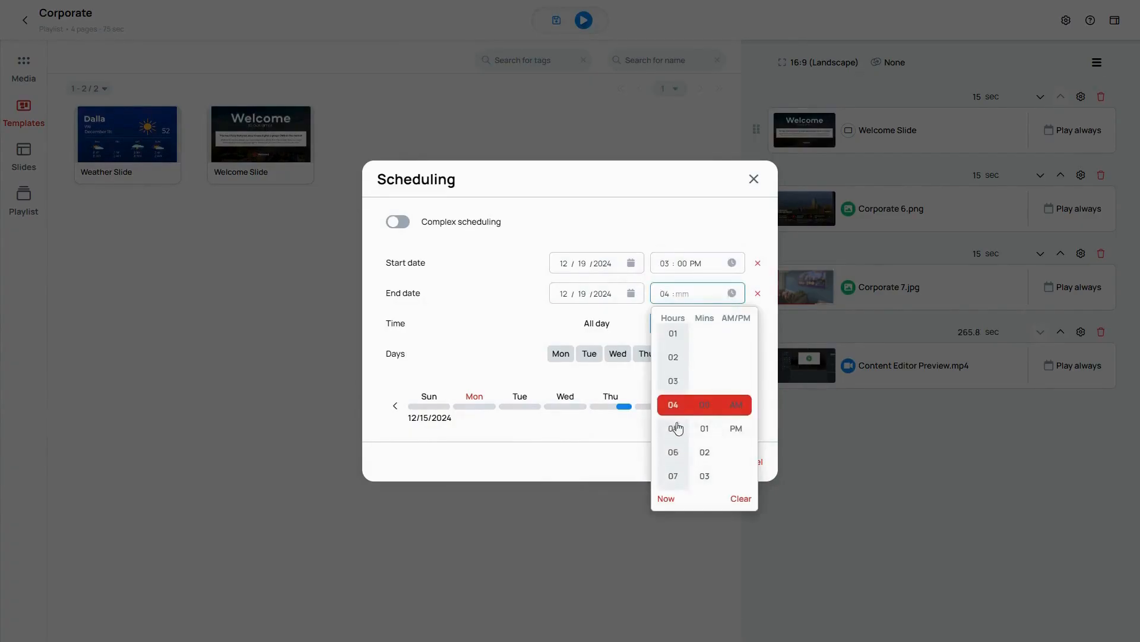
left_click(705, 409)
left_click(736, 410)
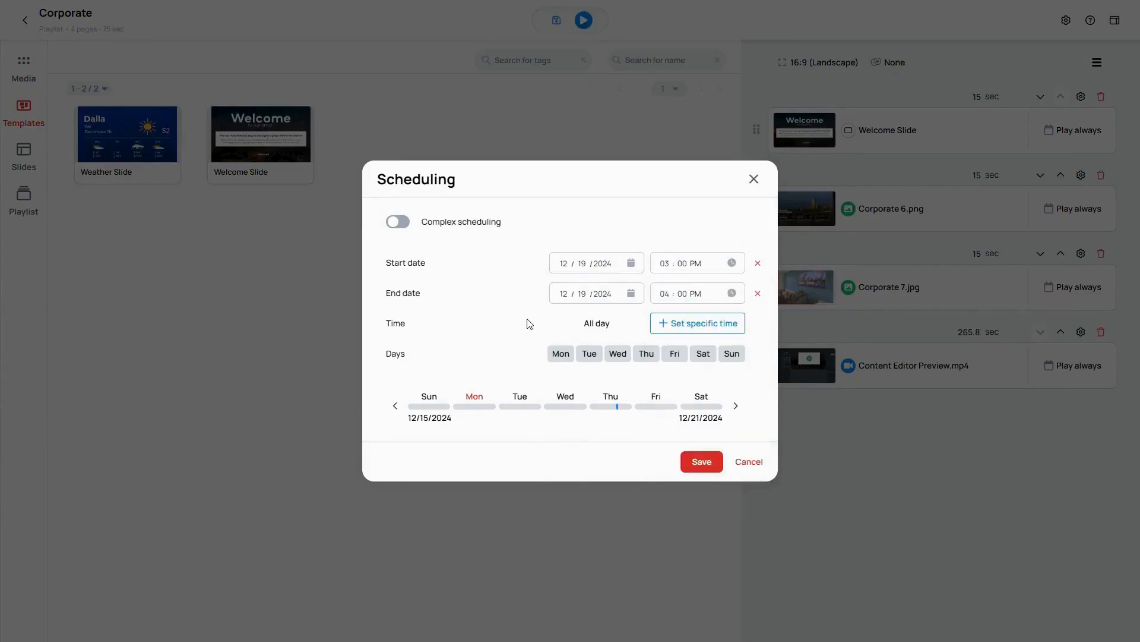
left_click(703, 462)
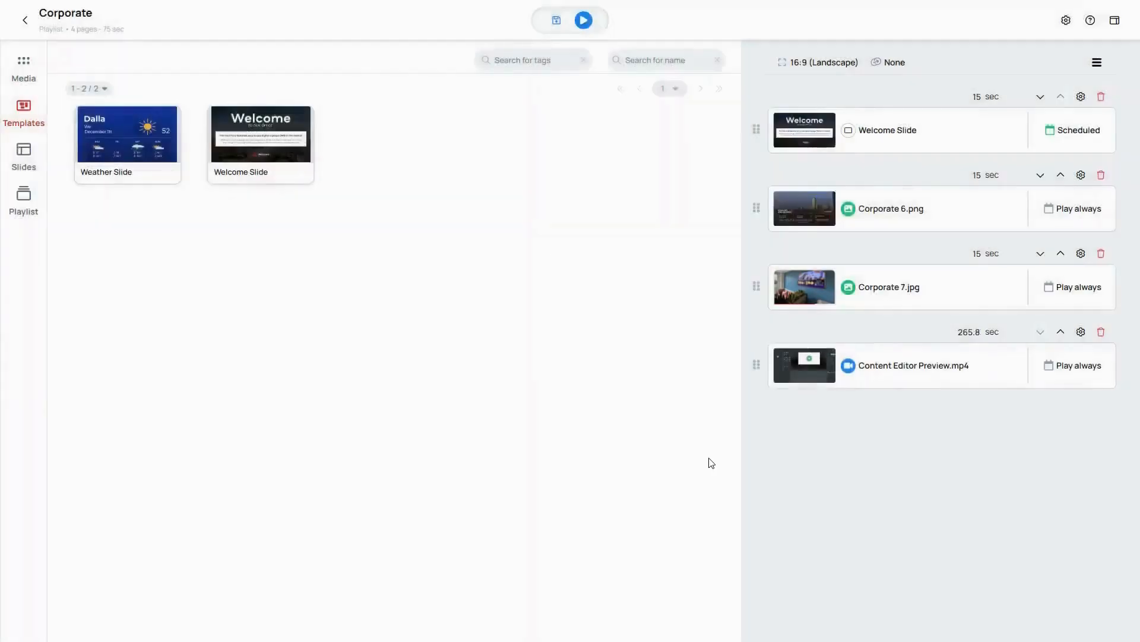